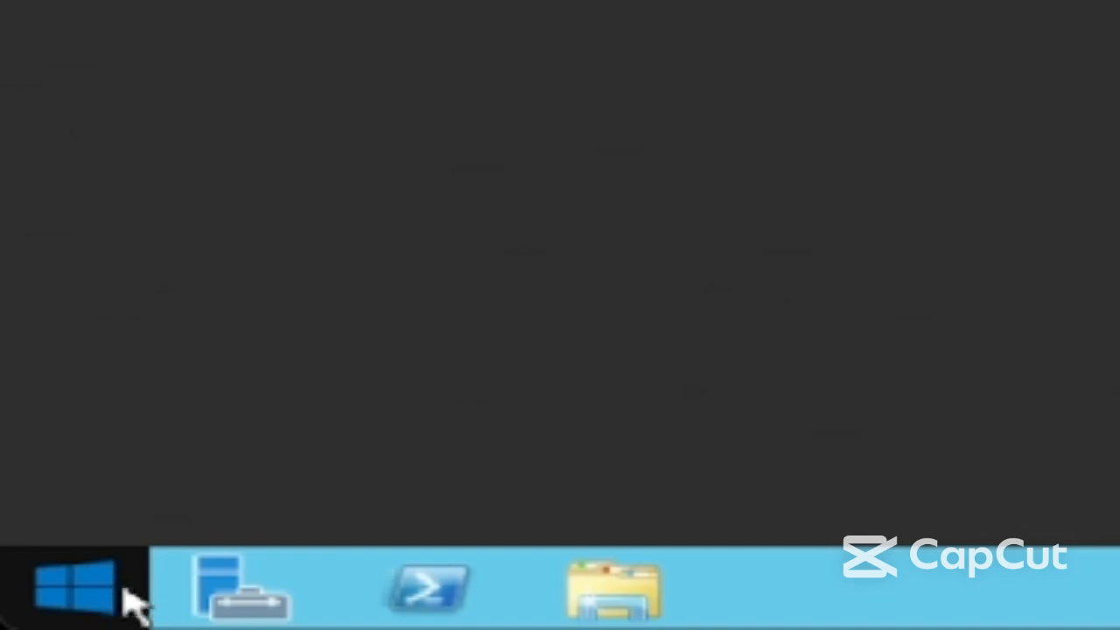
# Open the Local Group Policy Editor by running gpedit.msc from the Run dialog.
pyautogui.click(117, 599)
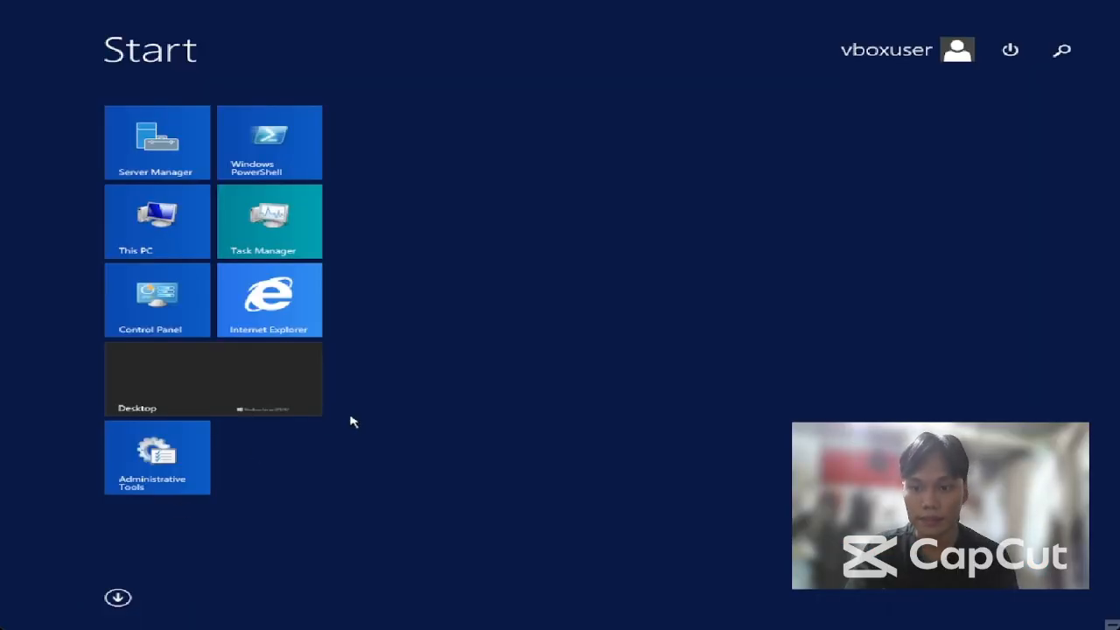
pyautogui.write('run')
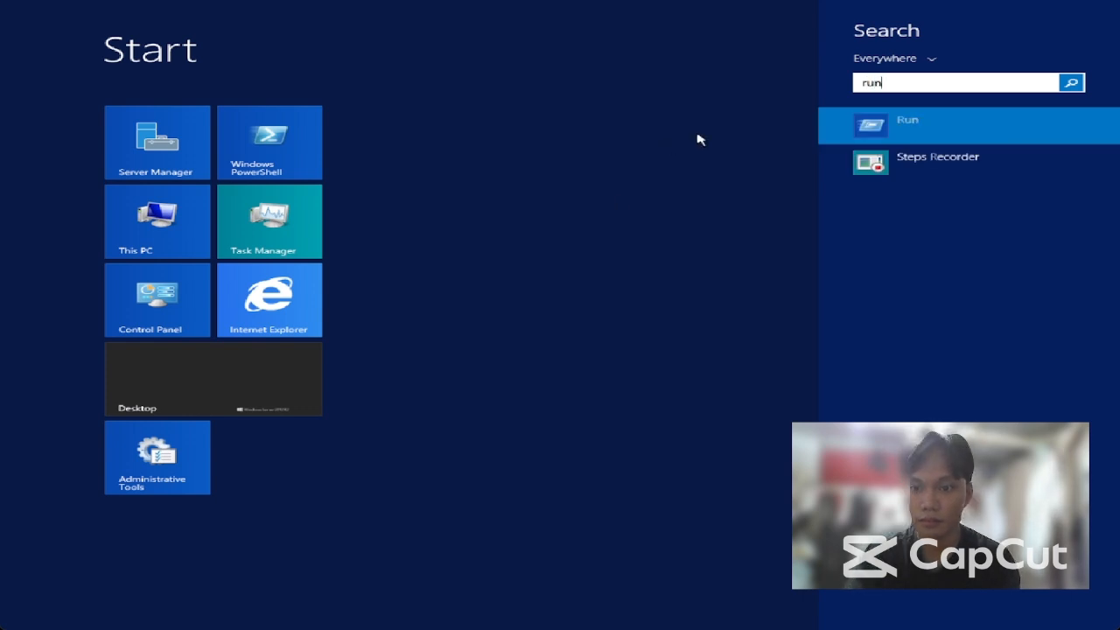
pyautogui.click(842, 121)
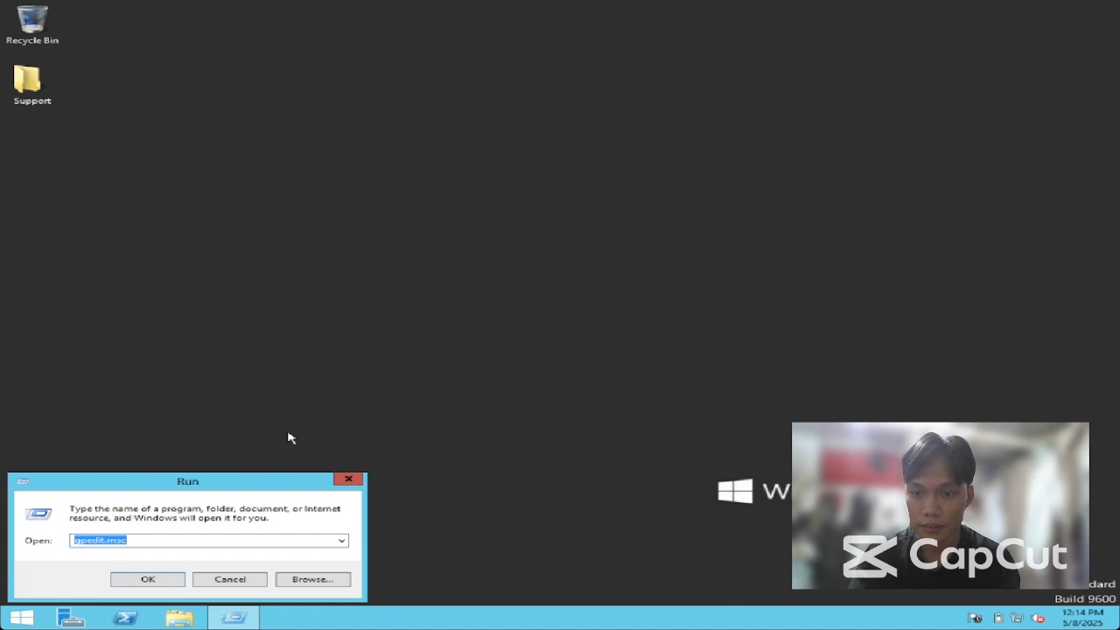
pyautogui.press('BackSpace')
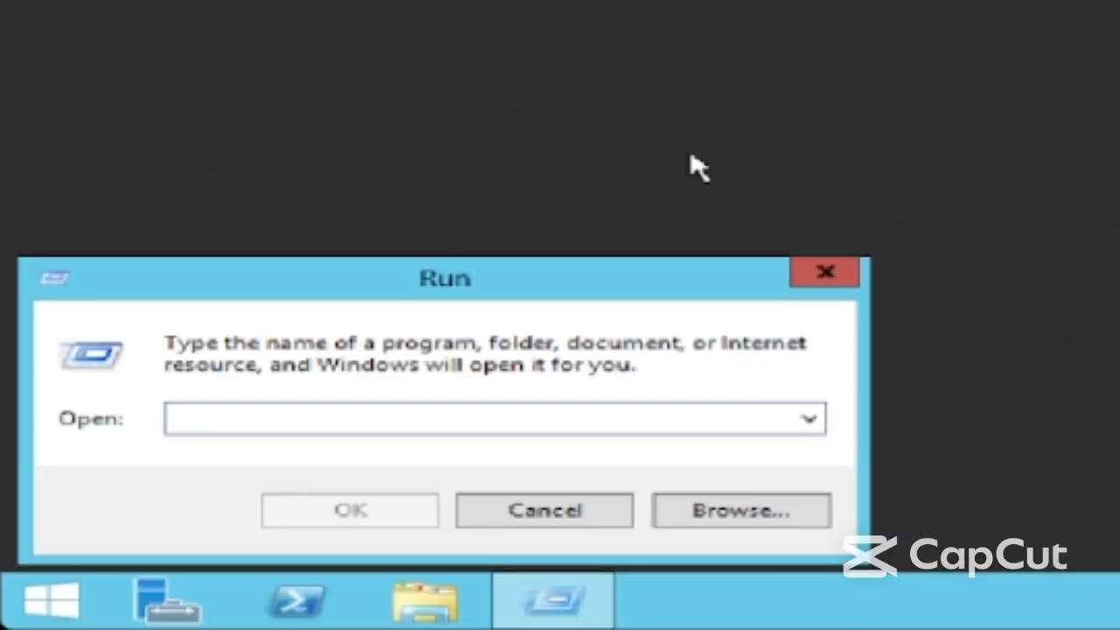
pyautogui.write('g')
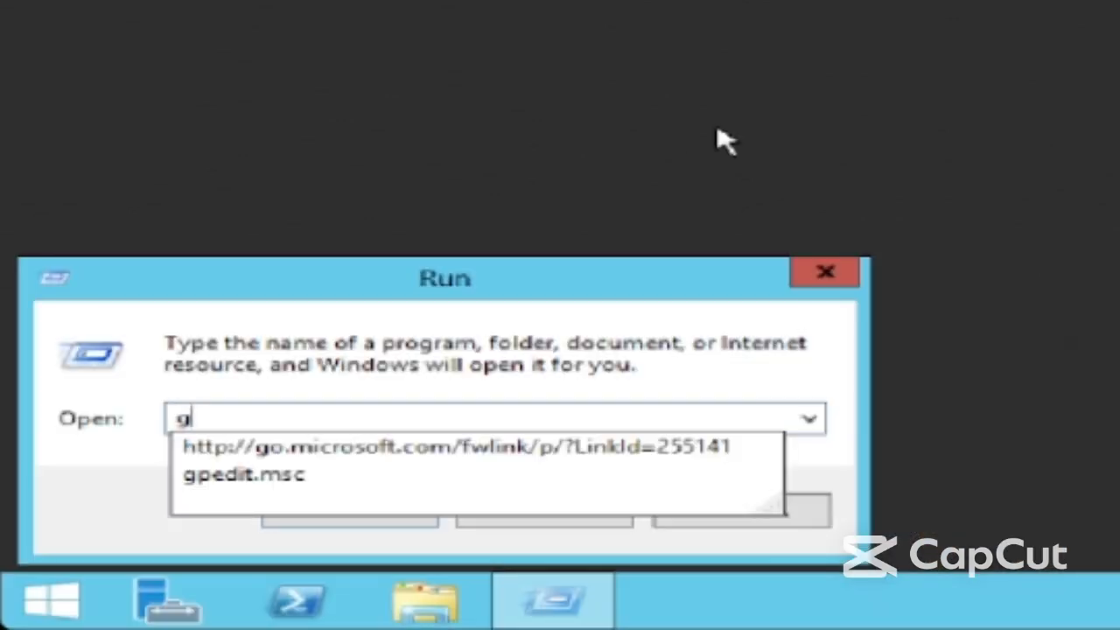
pyautogui.write('pe')
pyautogui.press('Down')
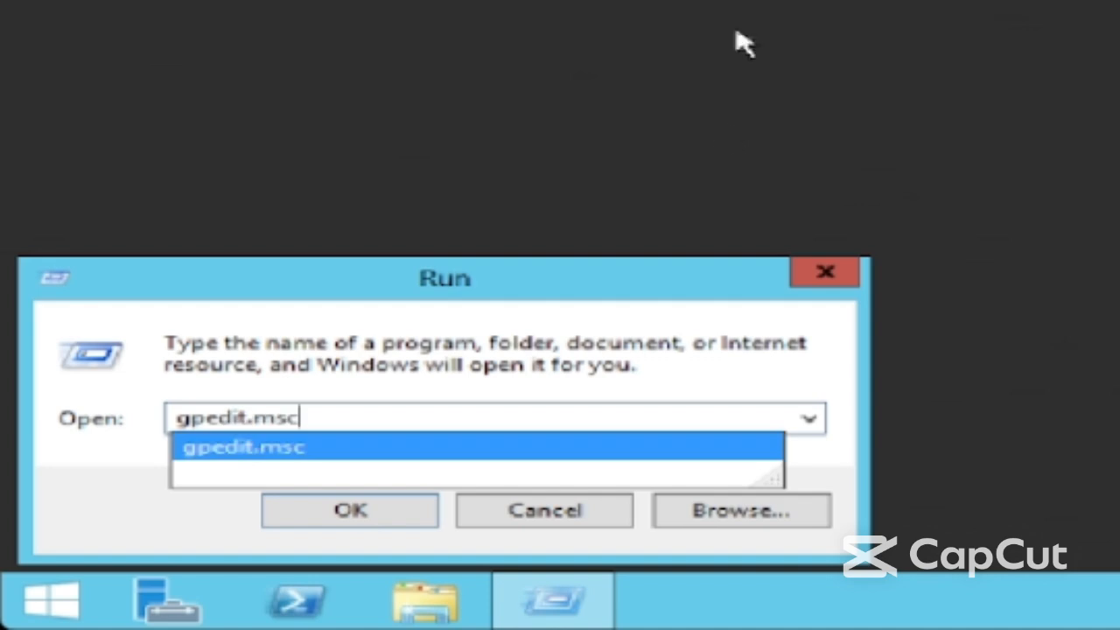
pyautogui.press('Return')
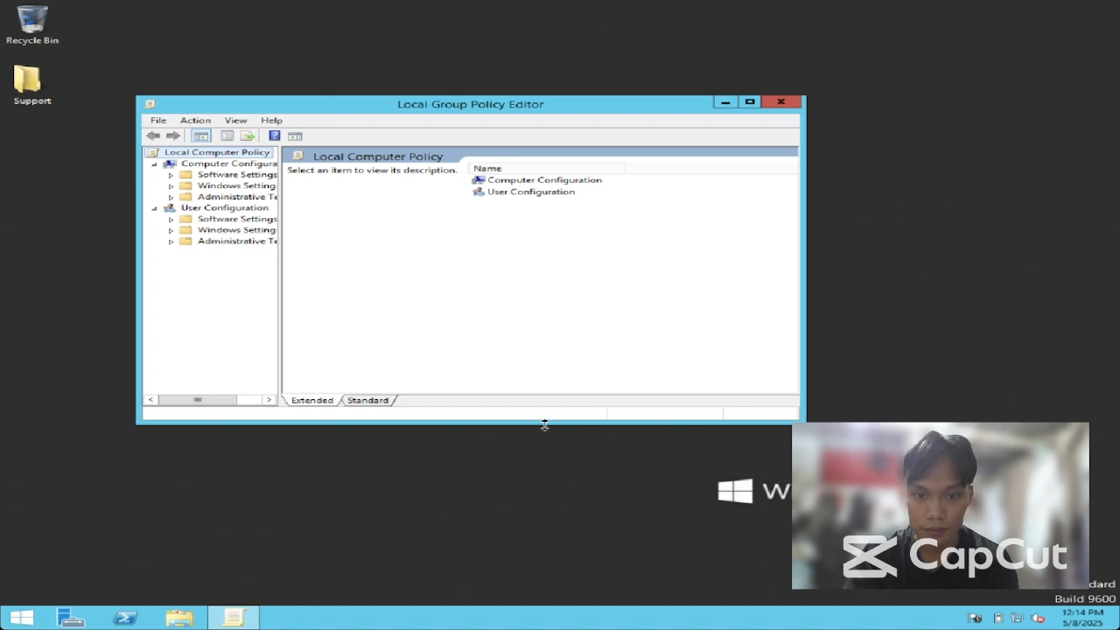
# Enlarge the policy editor and its tree area, and show the Control Panel policies under User Configuration > Administrative Templates.
pyautogui.moveTo(543, 423); pyautogui.dragTo(531, 487)
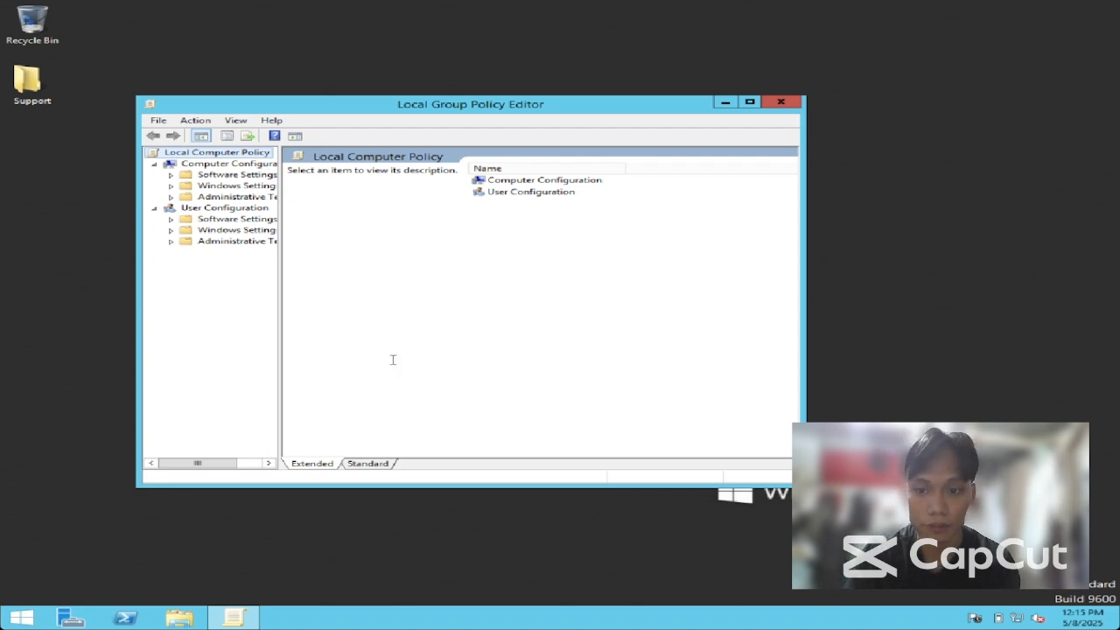
pyautogui.moveTo(280, 217); pyautogui.dragTo(336, 218)
pyautogui.click(261, 209)
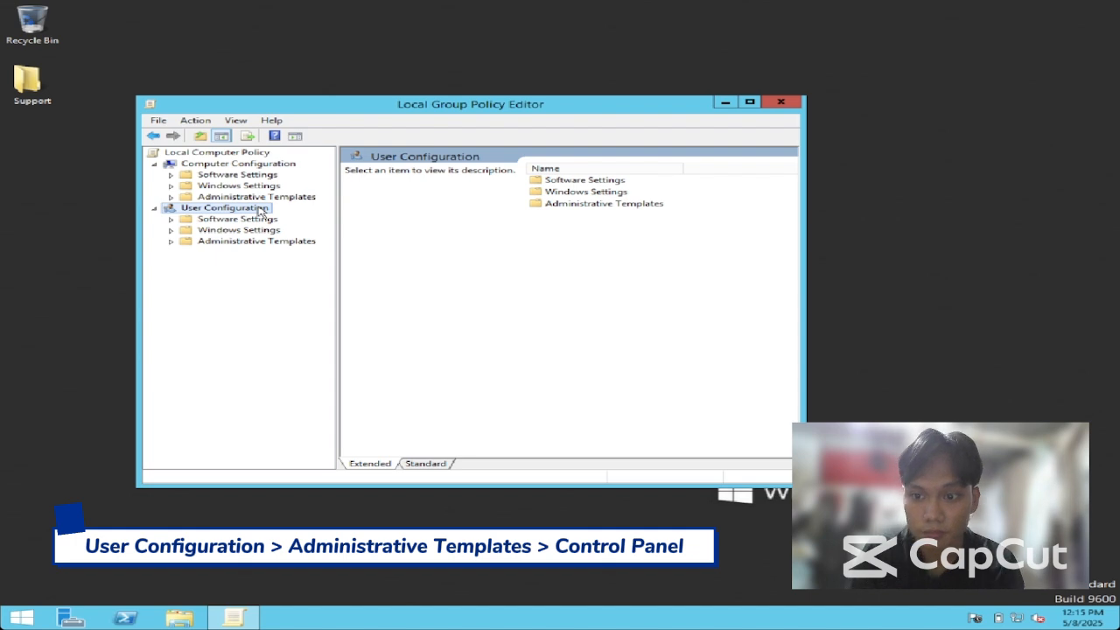
pyautogui.click(172, 242)
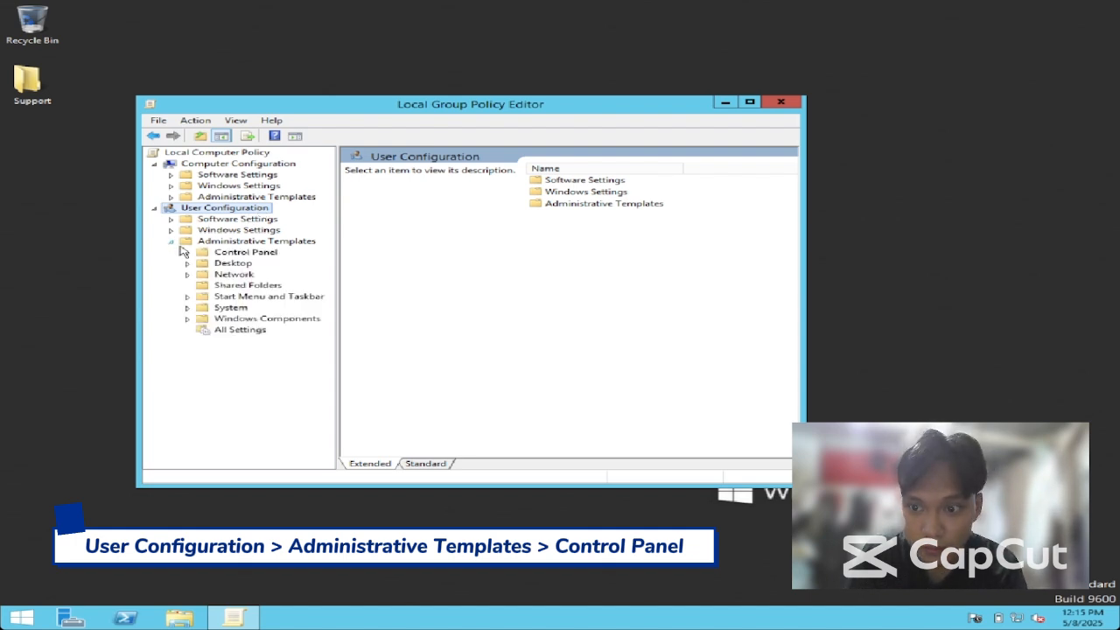
pyautogui.click(203, 256)
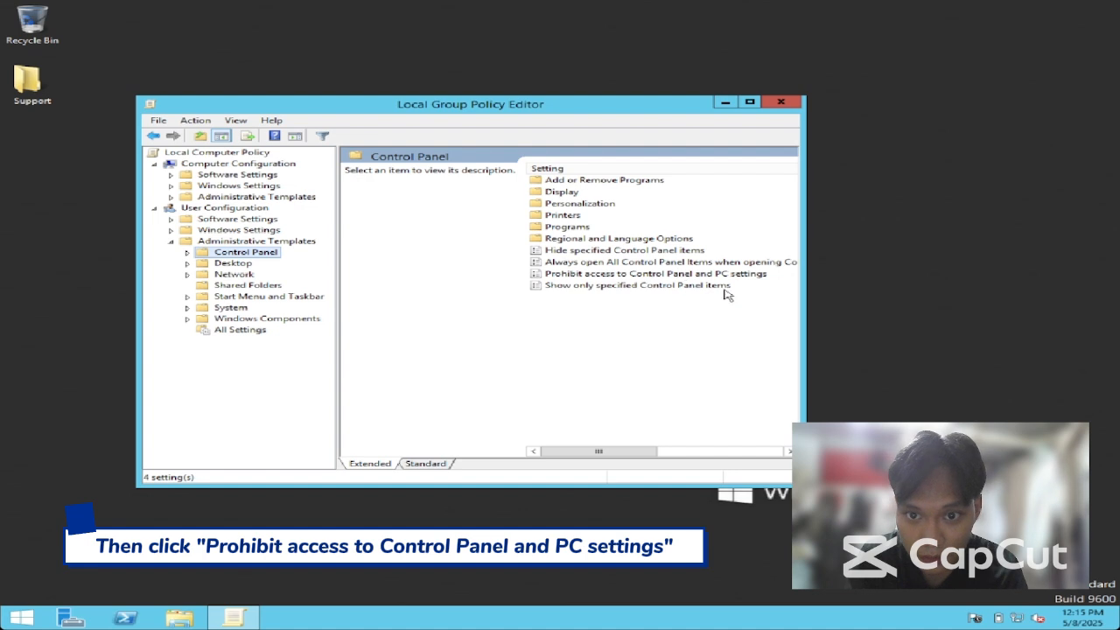
# Widen the editor window and set the policy "Prohibit access to Control Panel and PC settings" to Enabled.
pyautogui.moveTo(804, 297); pyautogui.dragTo(855, 298)
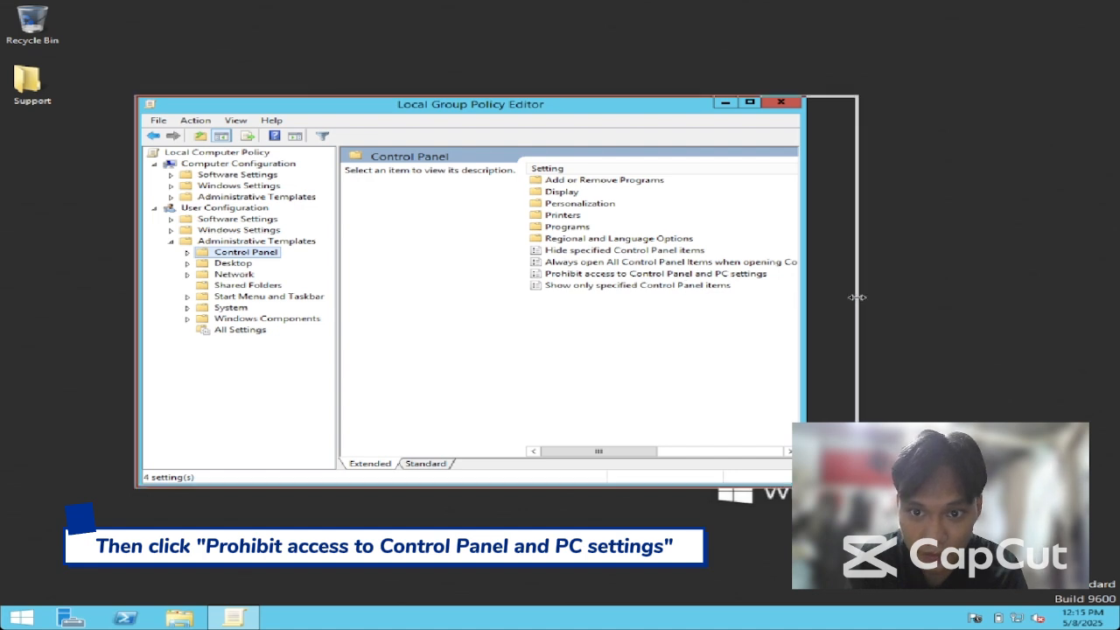
pyautogui.click(655, 274)
pyautogui.doubleClick(654, 275)
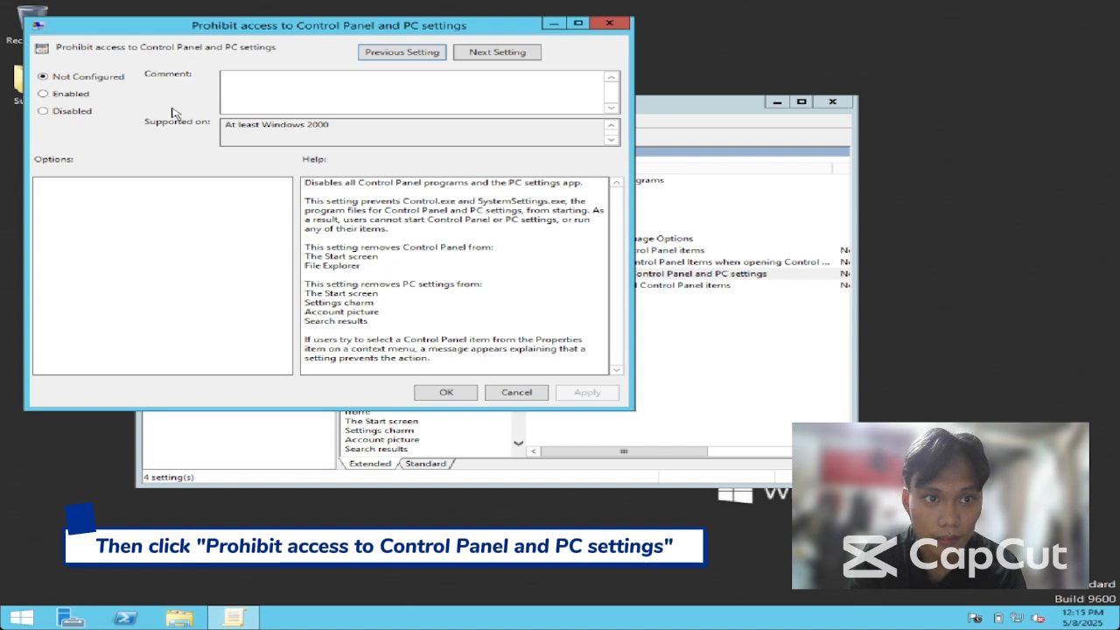
pyautogui.click(55, 96)
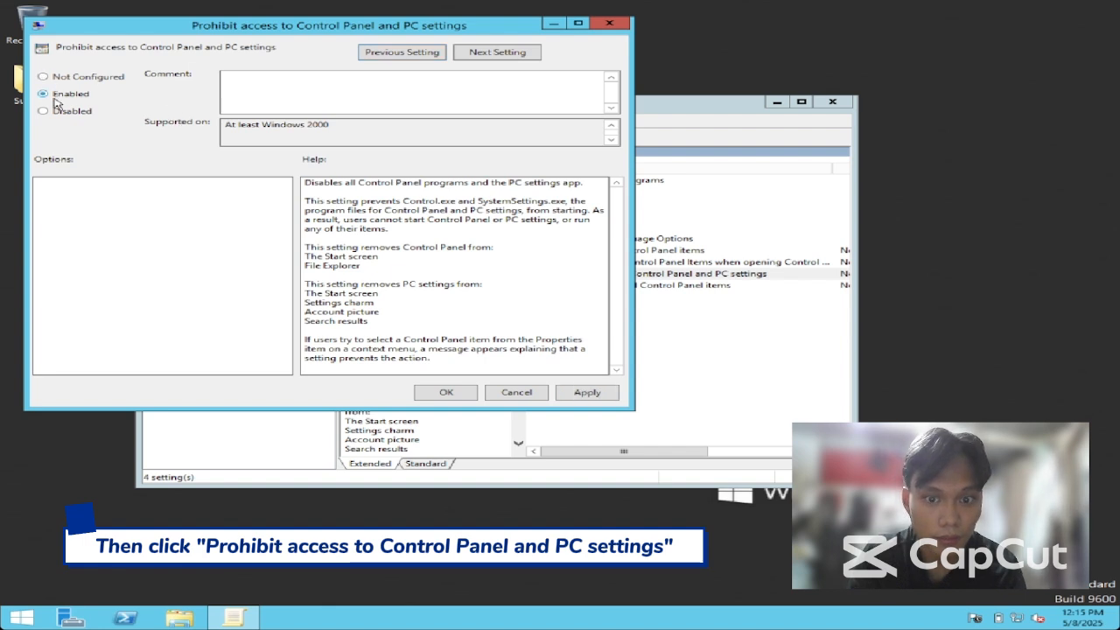
pyautogui.click(593, 394)
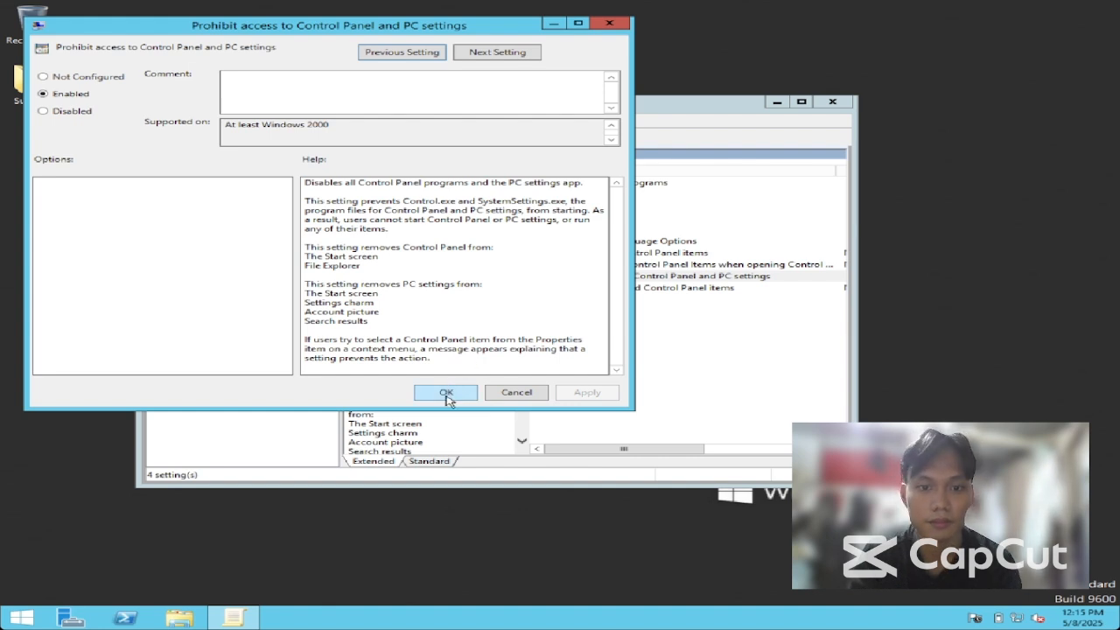
pyautogui.click(446, 393)
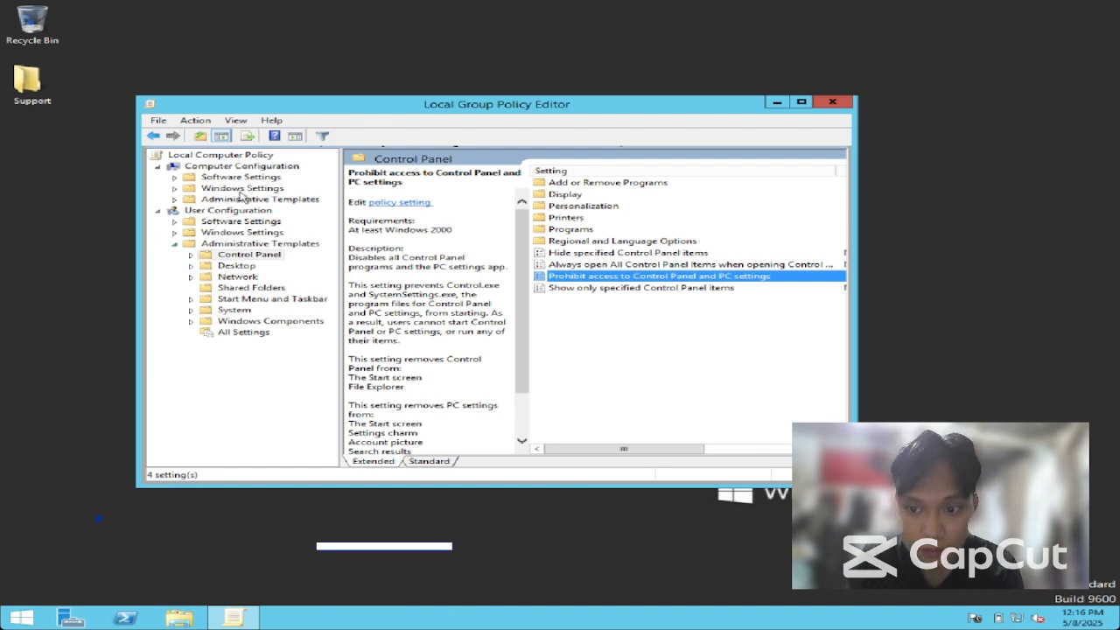
# Set the policy "Prevent access to the command prompt" under User Configuration > Administrative Templates > System to Enabled.
pyautogui.click(216, 213)
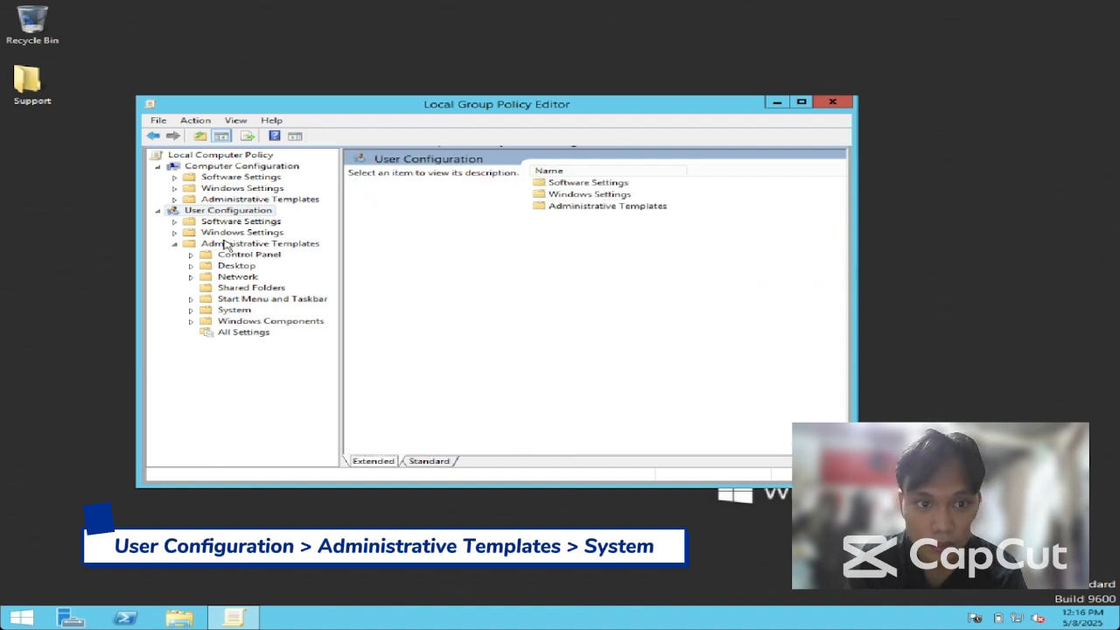
pyautogui.click(265, 246)
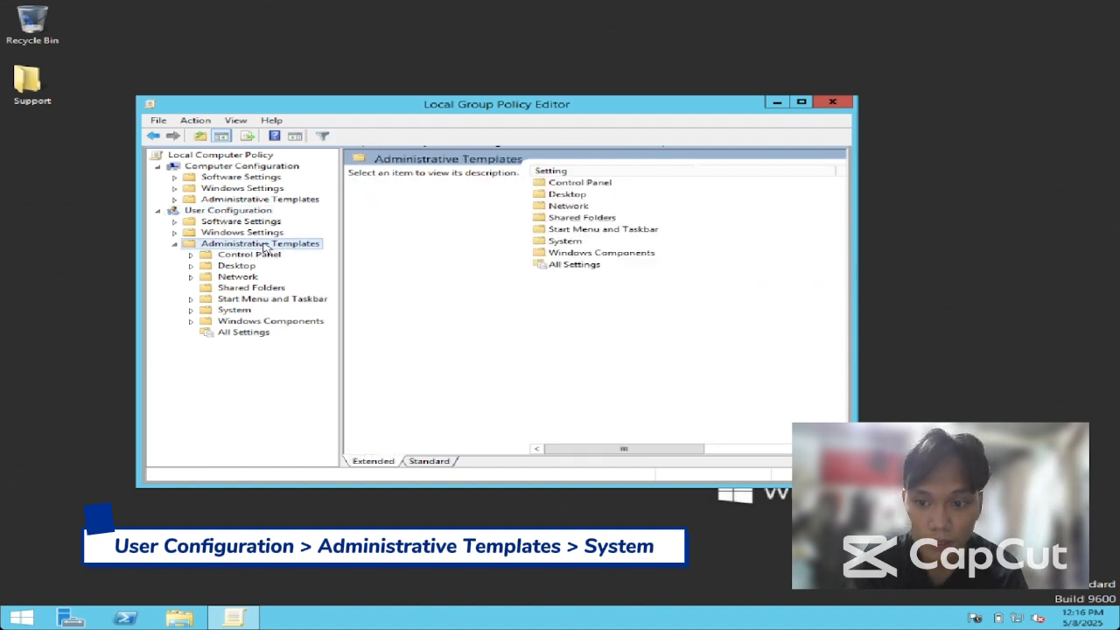
pyautogui.click(234, 310)
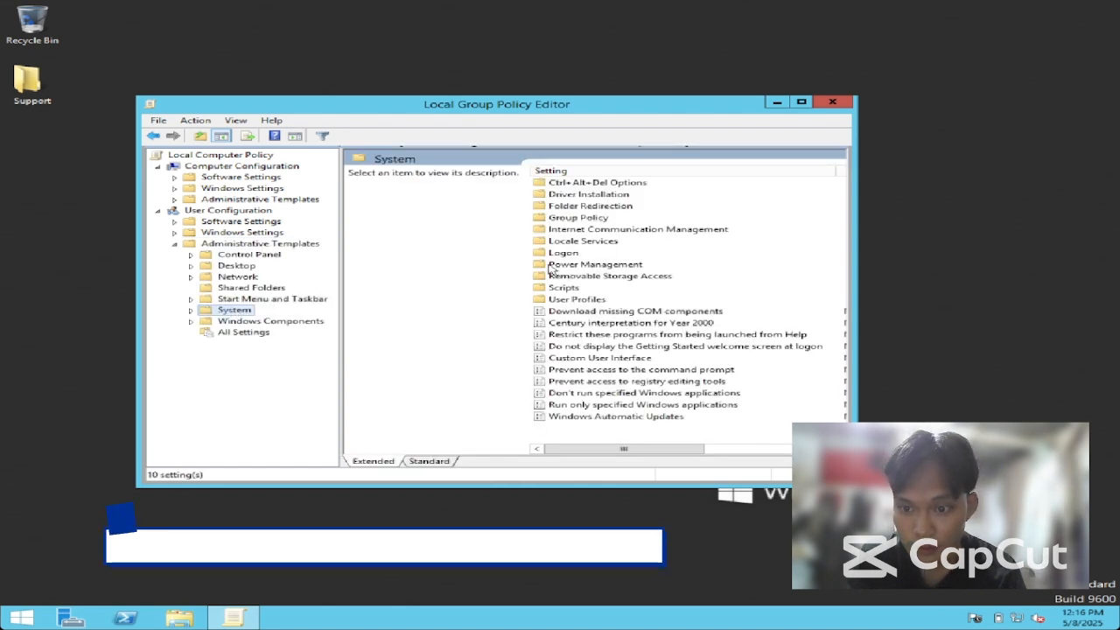
pyautogui.doubleClick(658, 374)
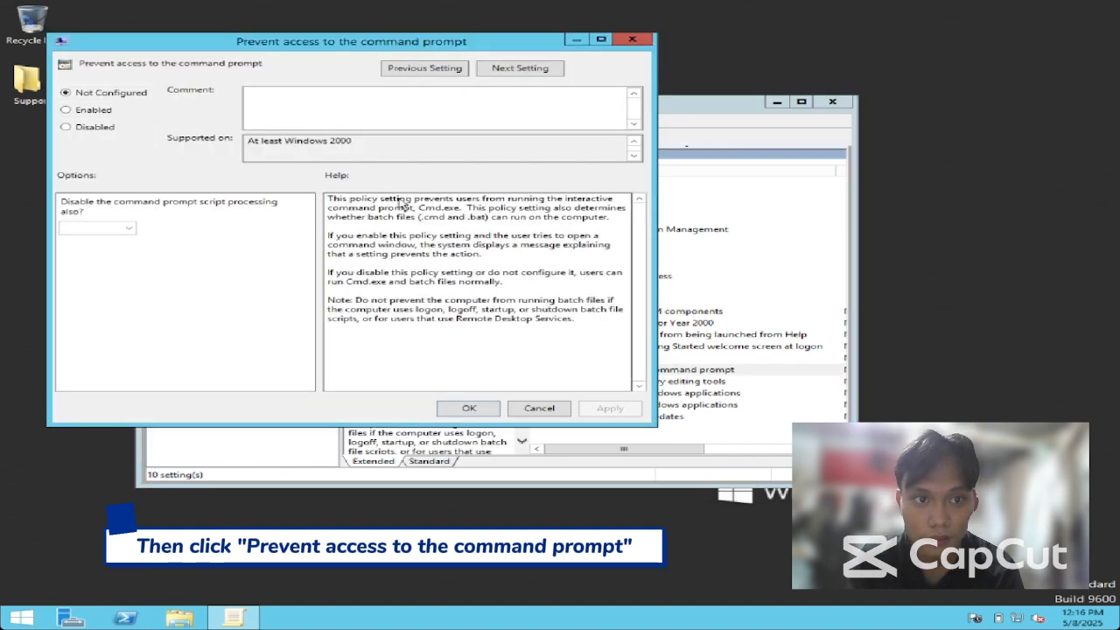
pyautogui.click(86, 112)
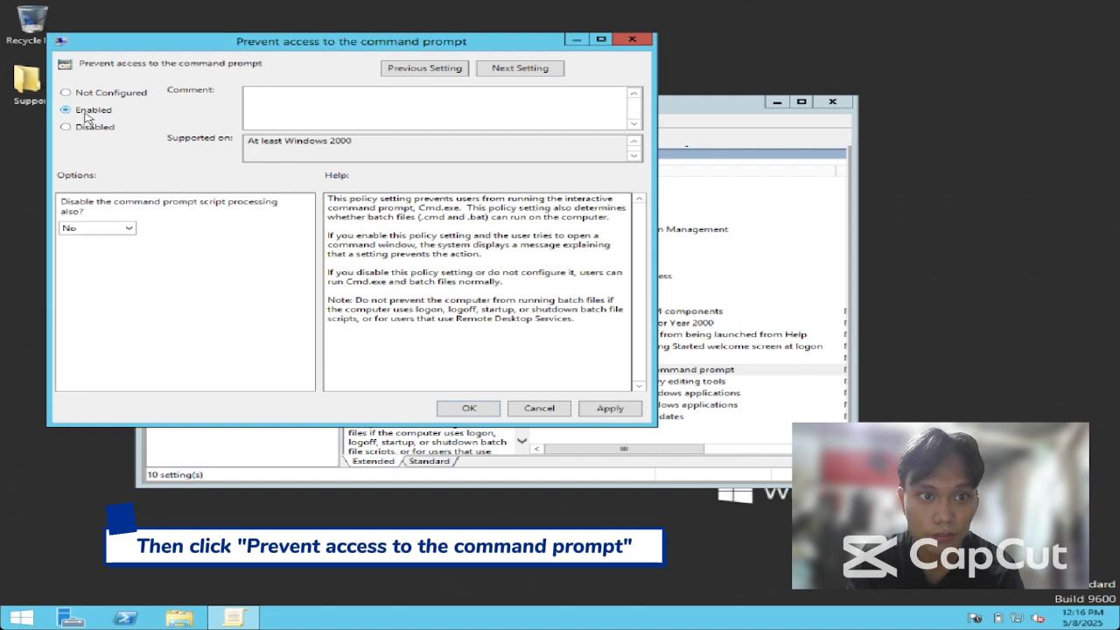
pyautogui.click(608, 408)
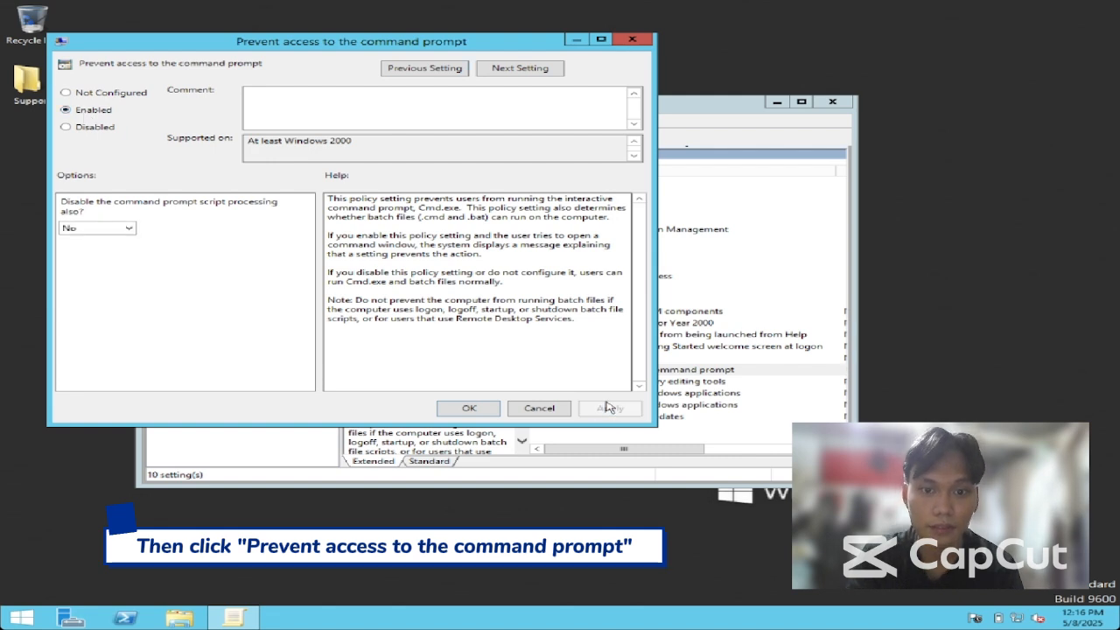
pyautogui.click(469, 409)
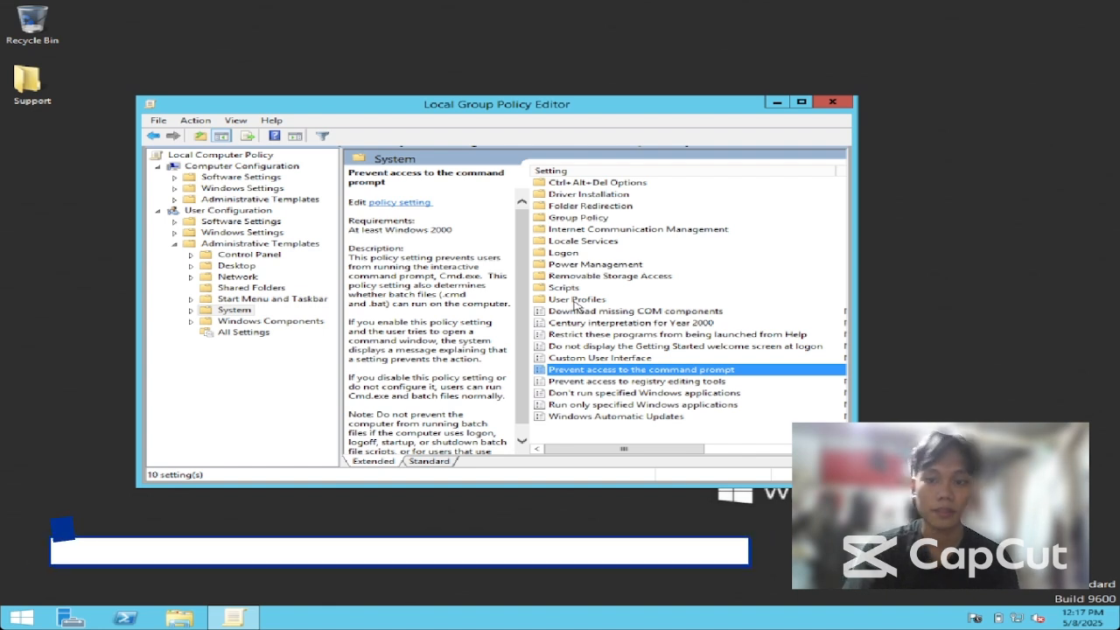
# Enable "All Removable Storage classes: Deny all access" under User Configuration > Administrative Templates > System > Removable Storage Access.
pyautogui.click(256, 214)
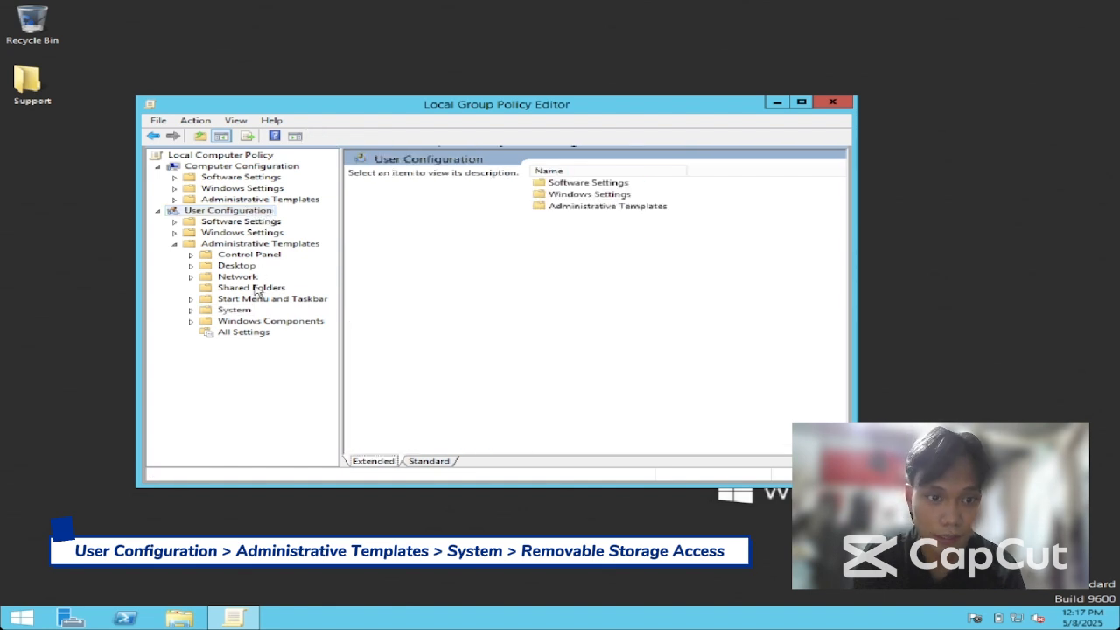
pyautogui.click(261, 244)
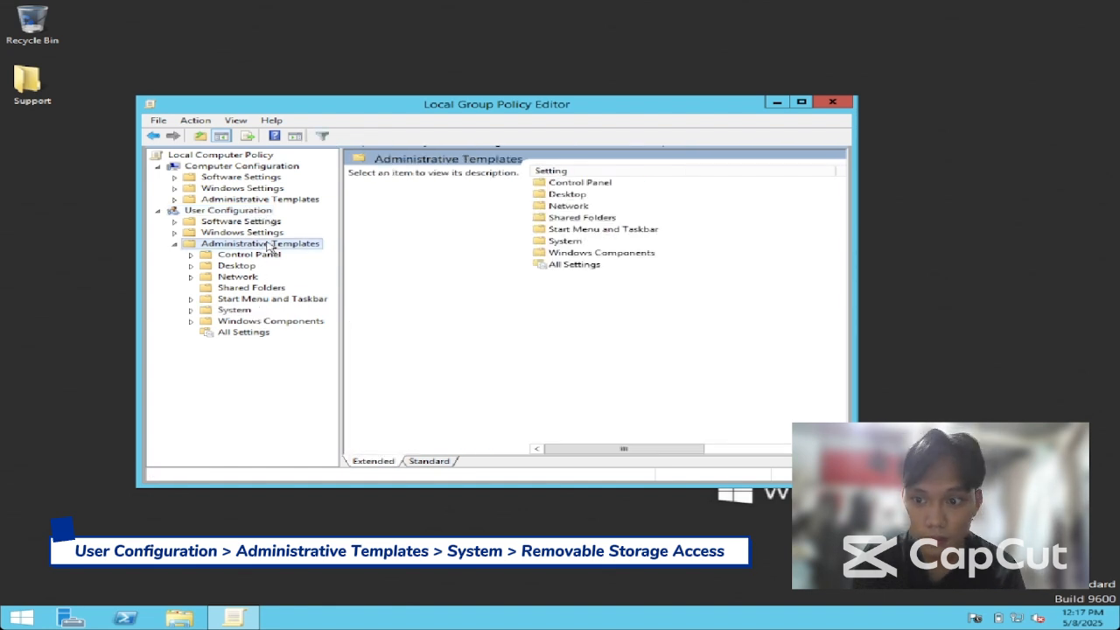
pyautogui.click(245, 313)
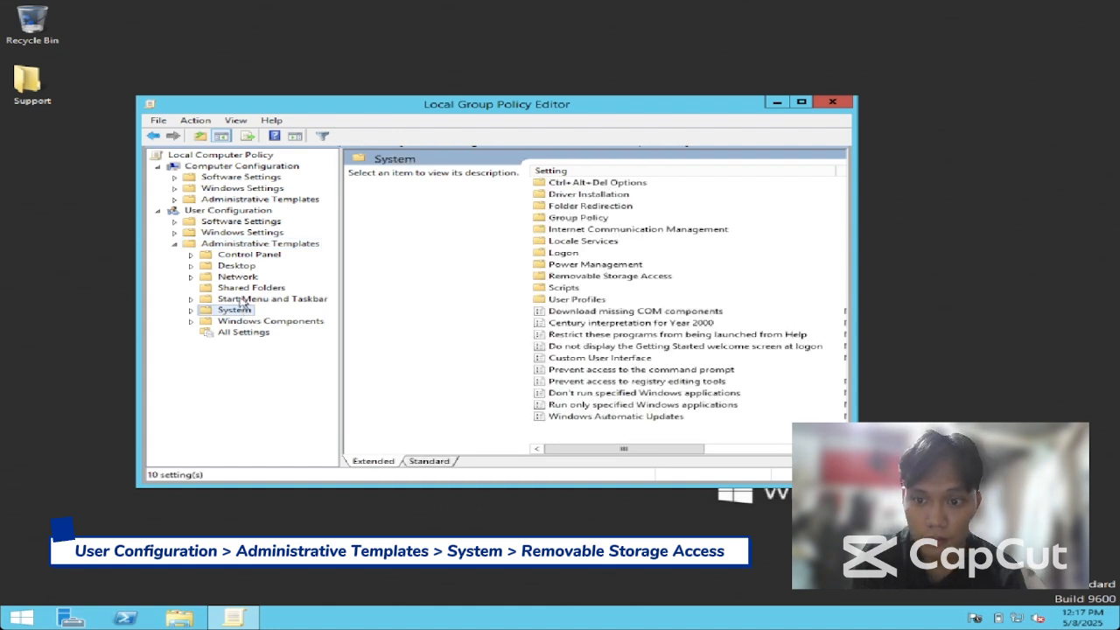
pyautogui.doubleClick(584, 277)
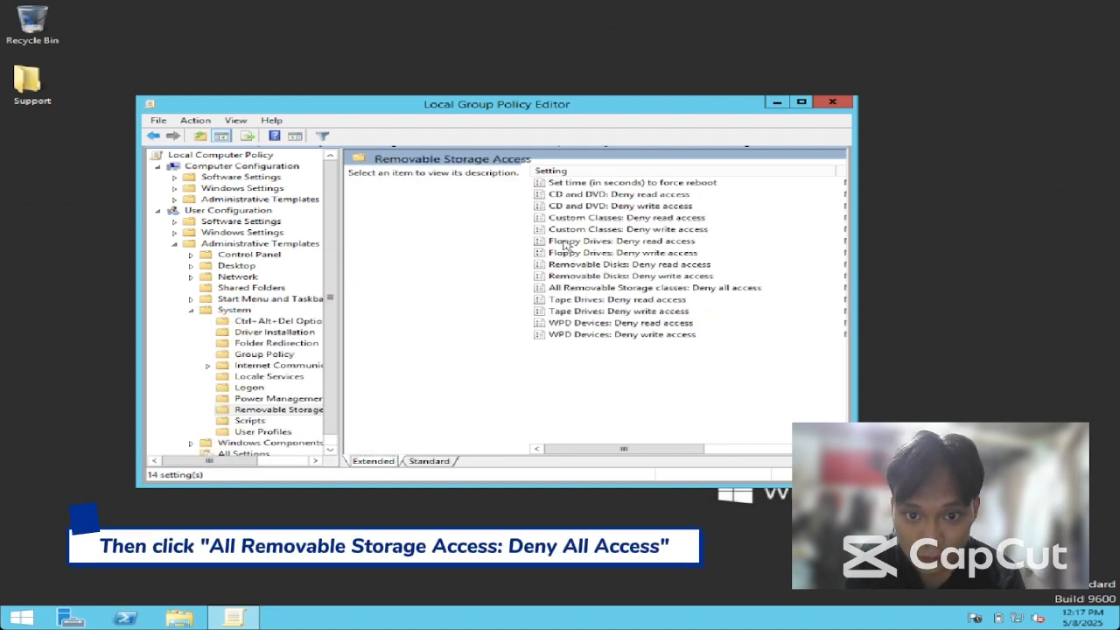
pyautogui.doubleClick(645, 290)
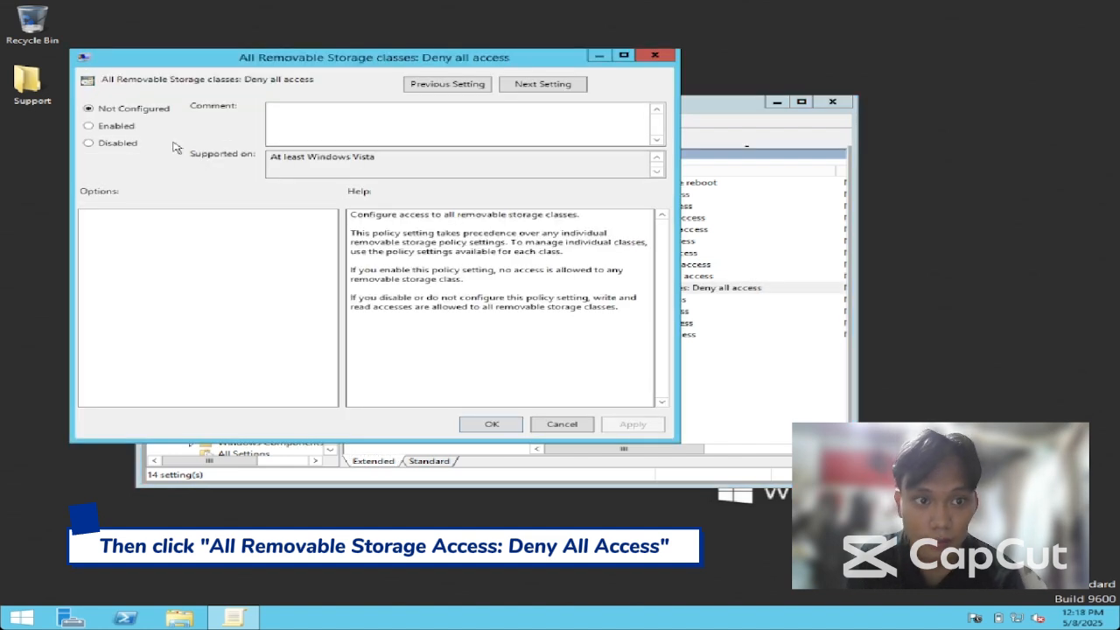
pyautogui.click(117, 129)
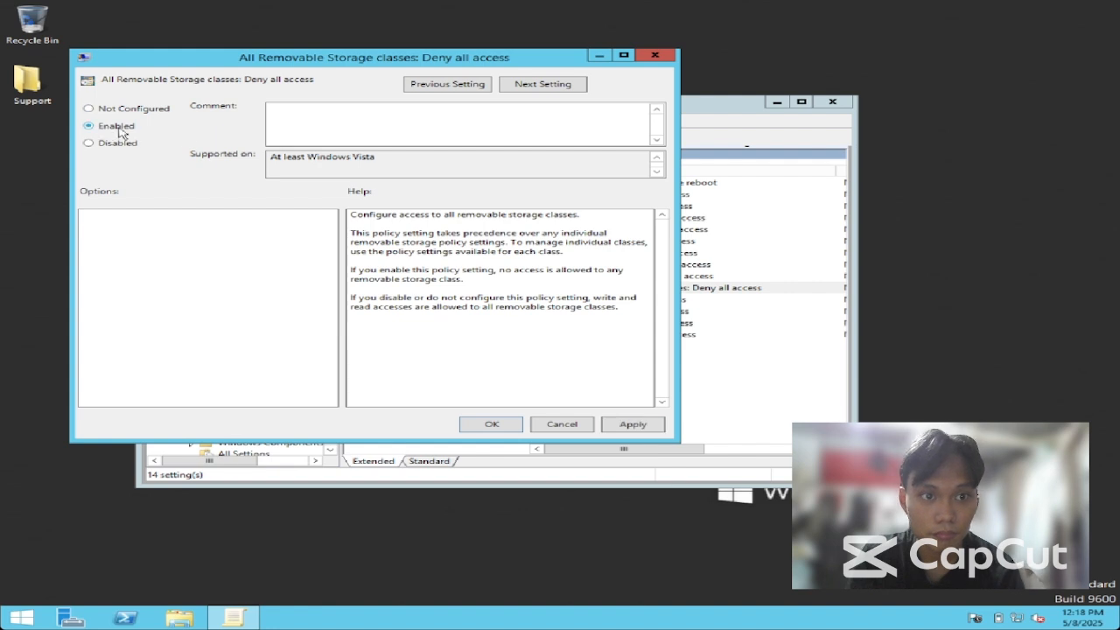
pyautogui.click(635, 426)
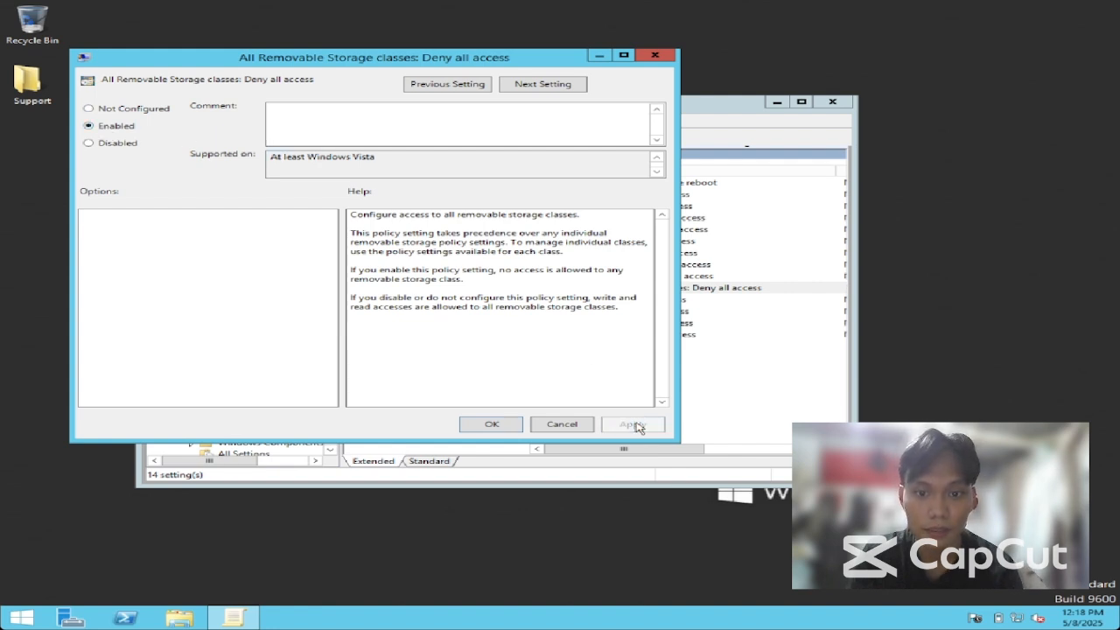
pyautogui.click(492, 427)
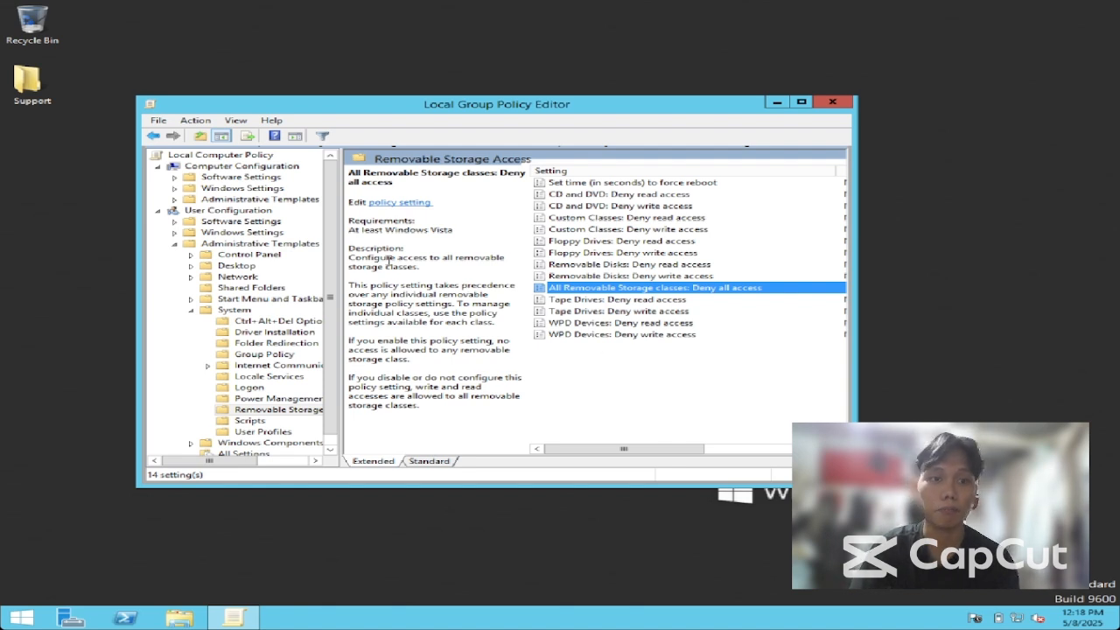
# Collapse the user Administrative Templates and show the policies under Computer Configuration > Administrative Templates > Windows Components > Windows Installer.
pyautogui.click(172, 246)
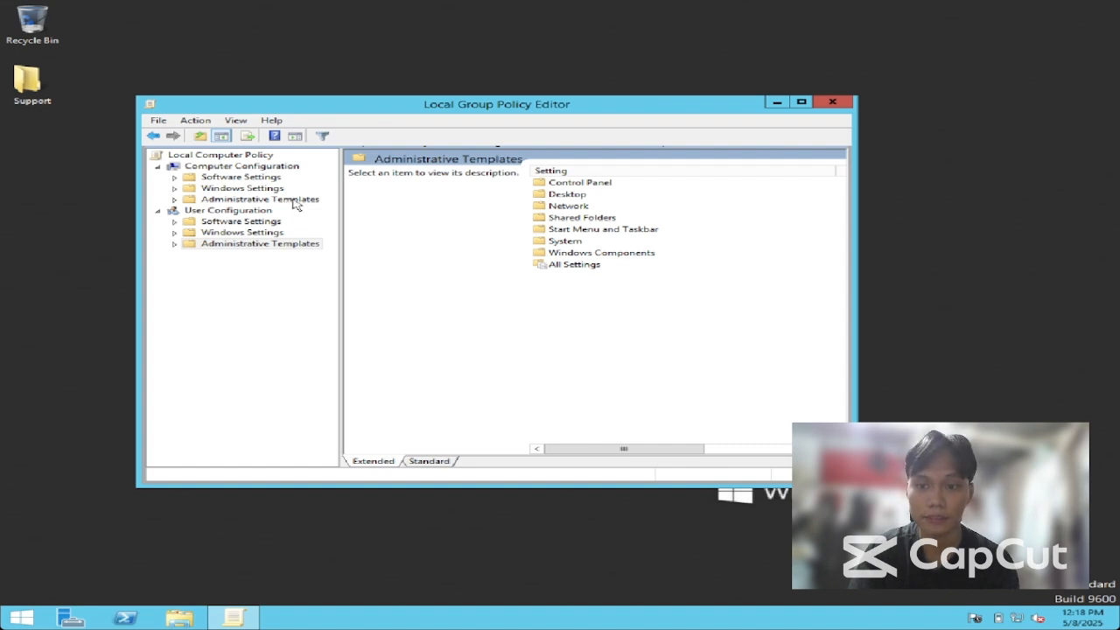
pyautogui.click(220, 167)
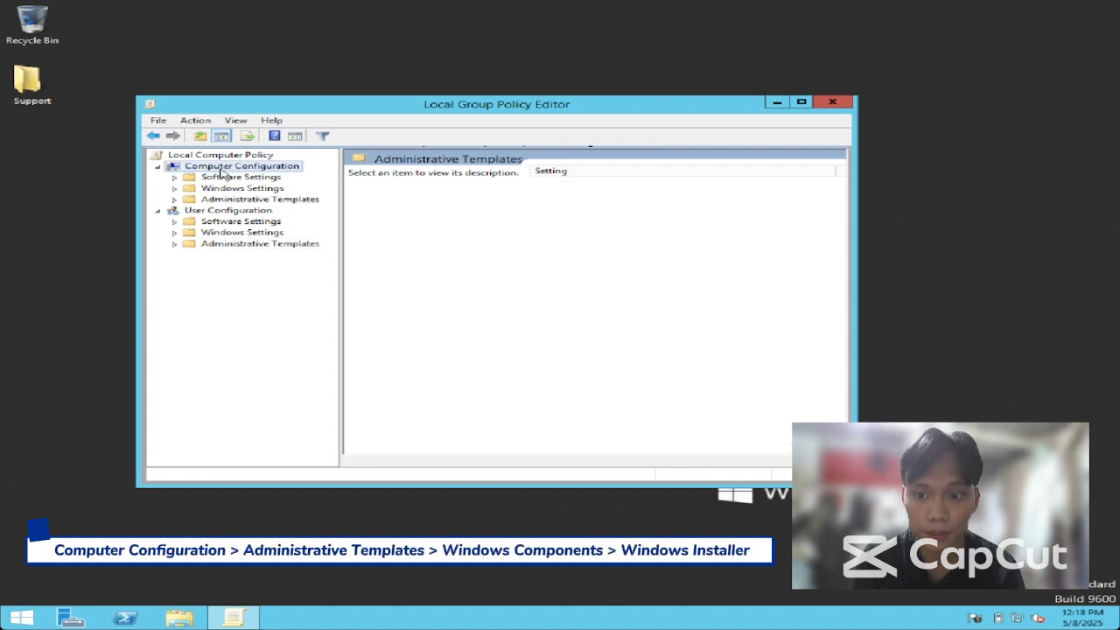
pyautogui.click(178, 200)
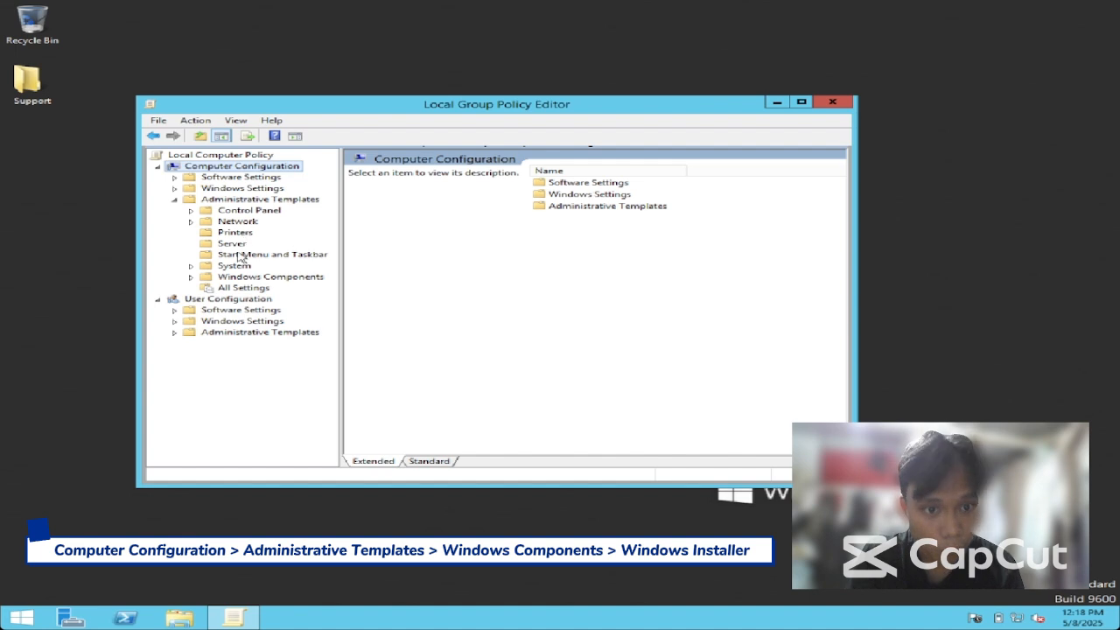
pyautogui.click(191, 276)
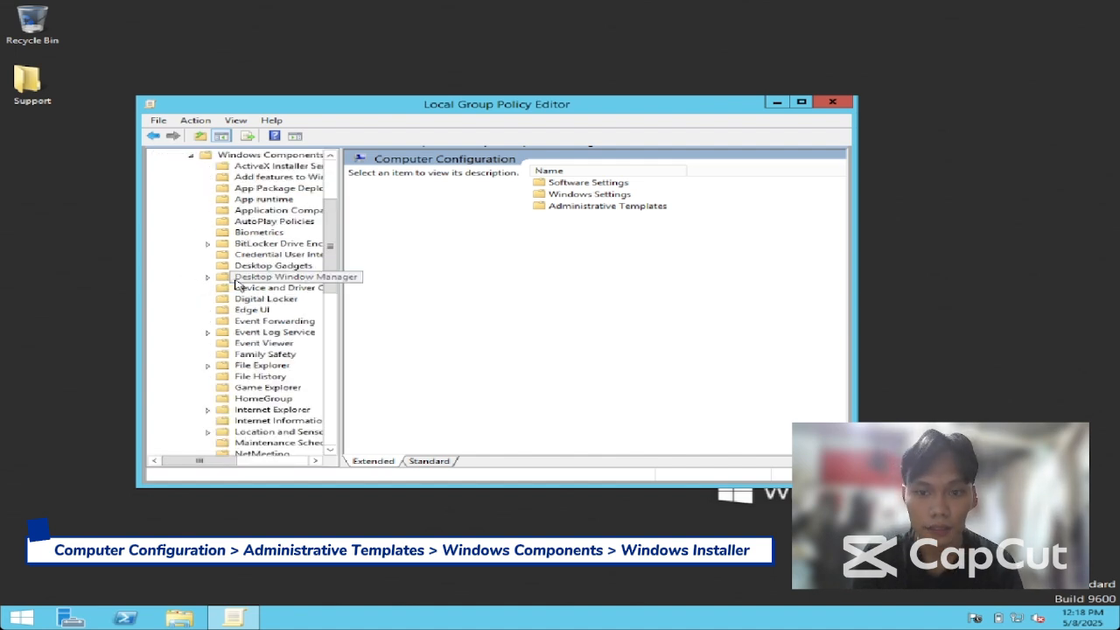
pyautogui.scroll(-10, 248, 321)
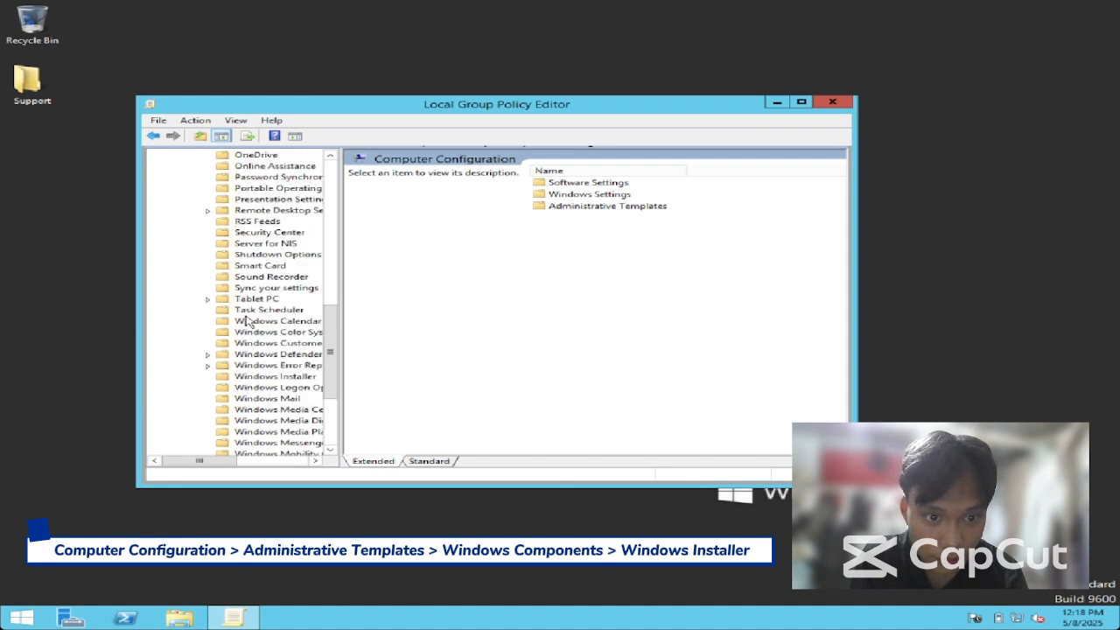
pyautogui.click(283, 378)
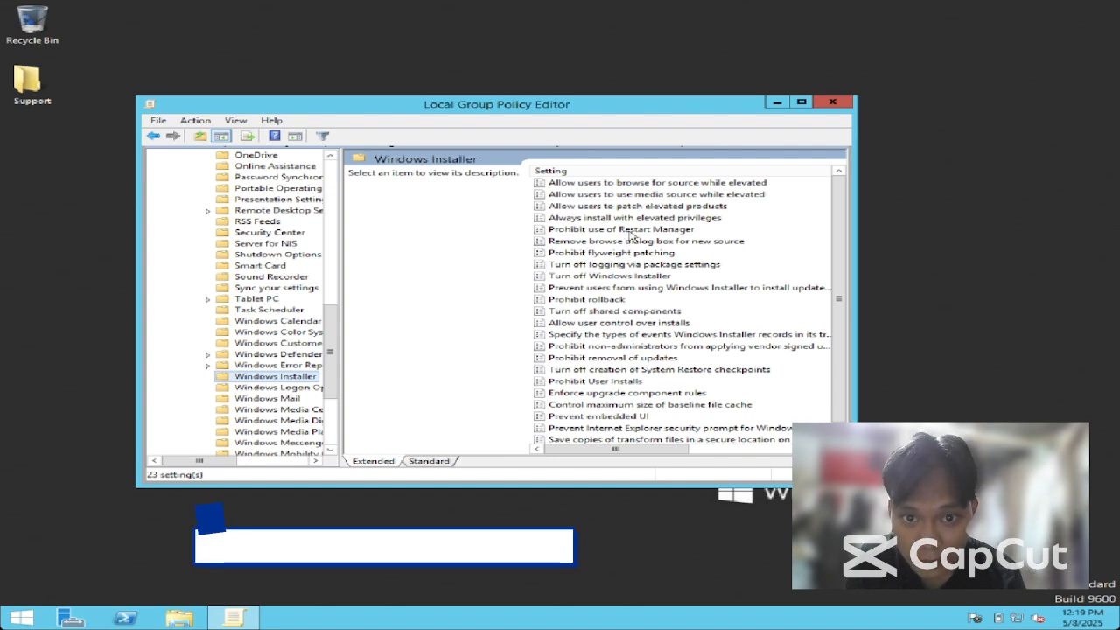
pyautogui.scroll(1, 631, 235)
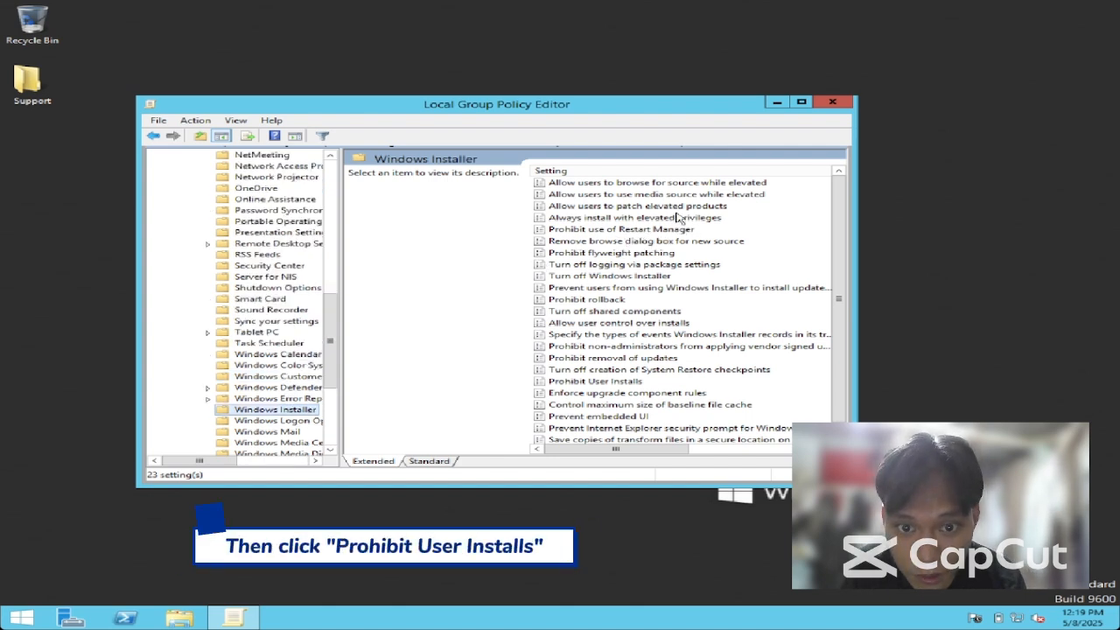
# Set the Windows Installer policy "Prohibit User Installs" to Enabled with the user install behavior Hide User Installs.
pyautogui.doubleClick(602, 383)
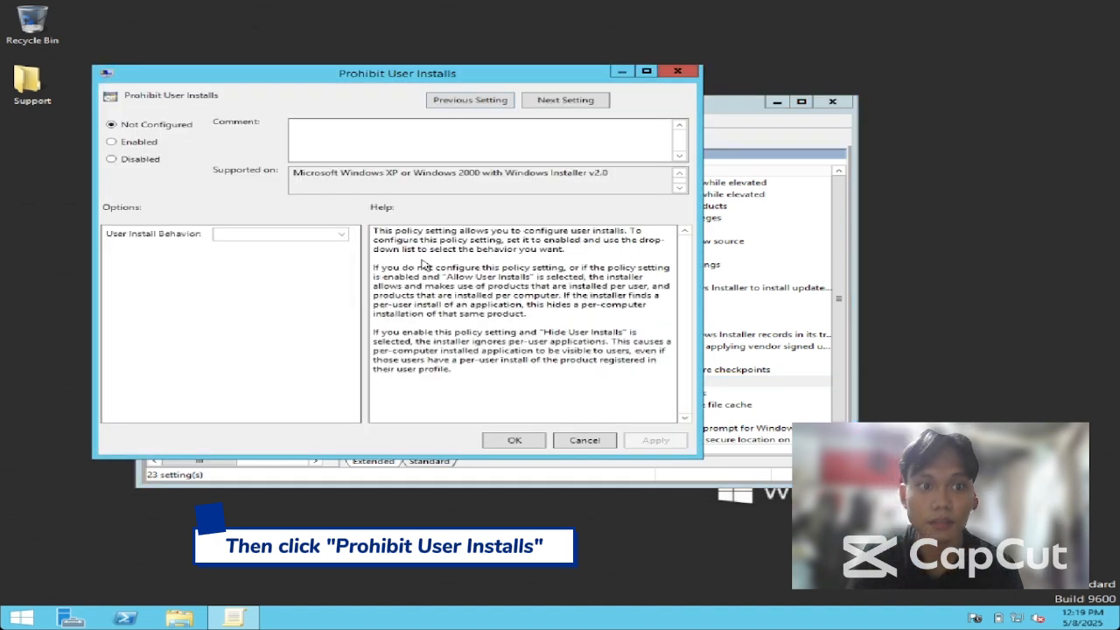
pyautogui.click(157, 144)
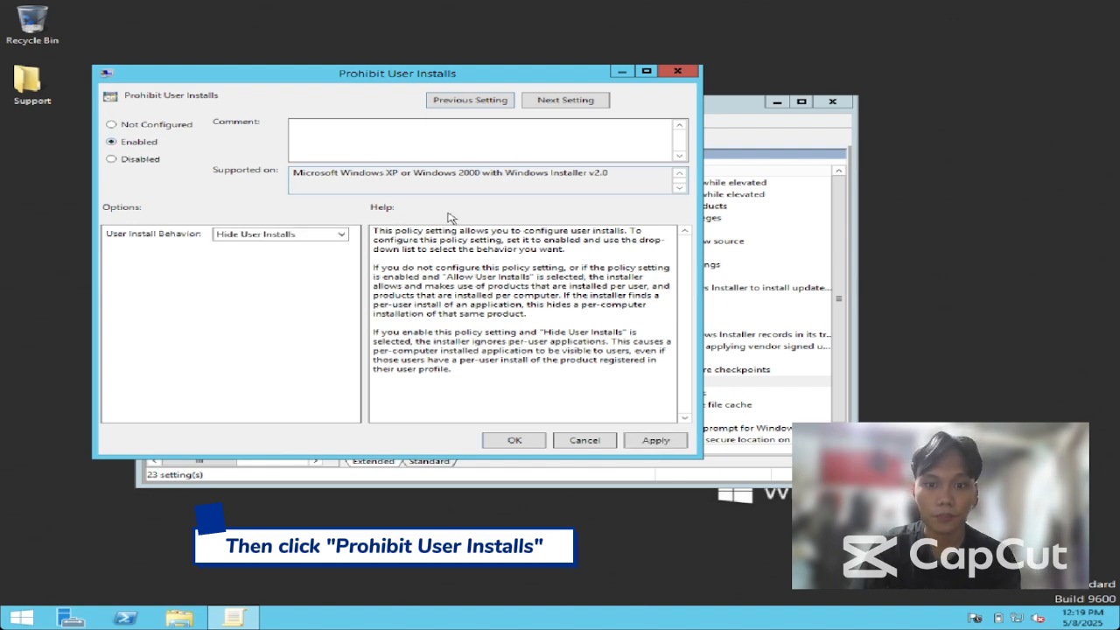
pyautogui.click(657, 440)
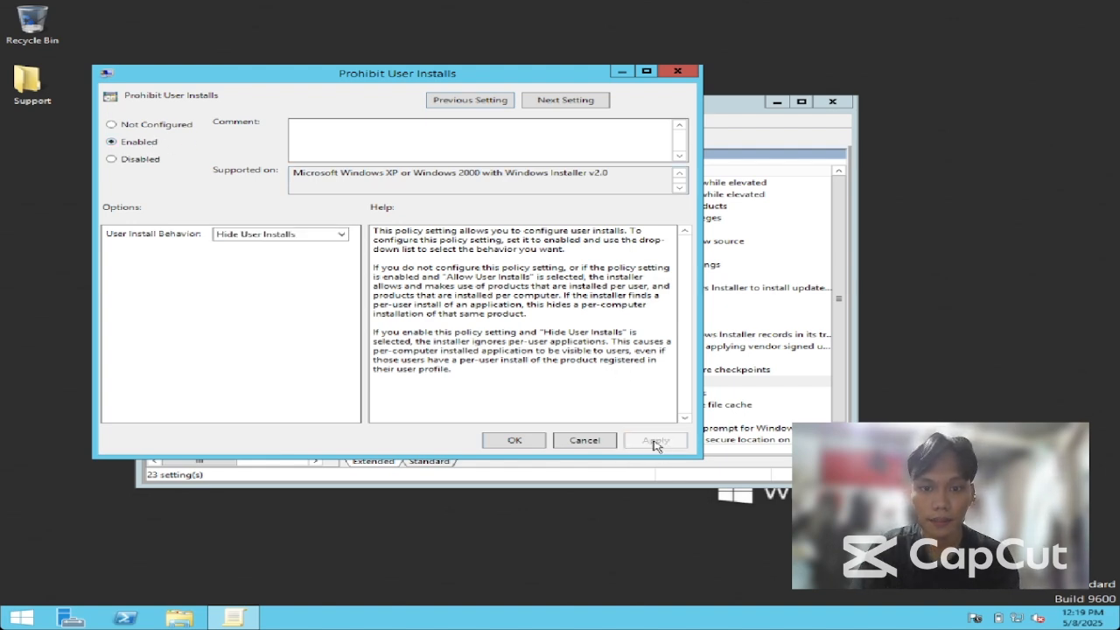
pyautogui.click(510, 441)
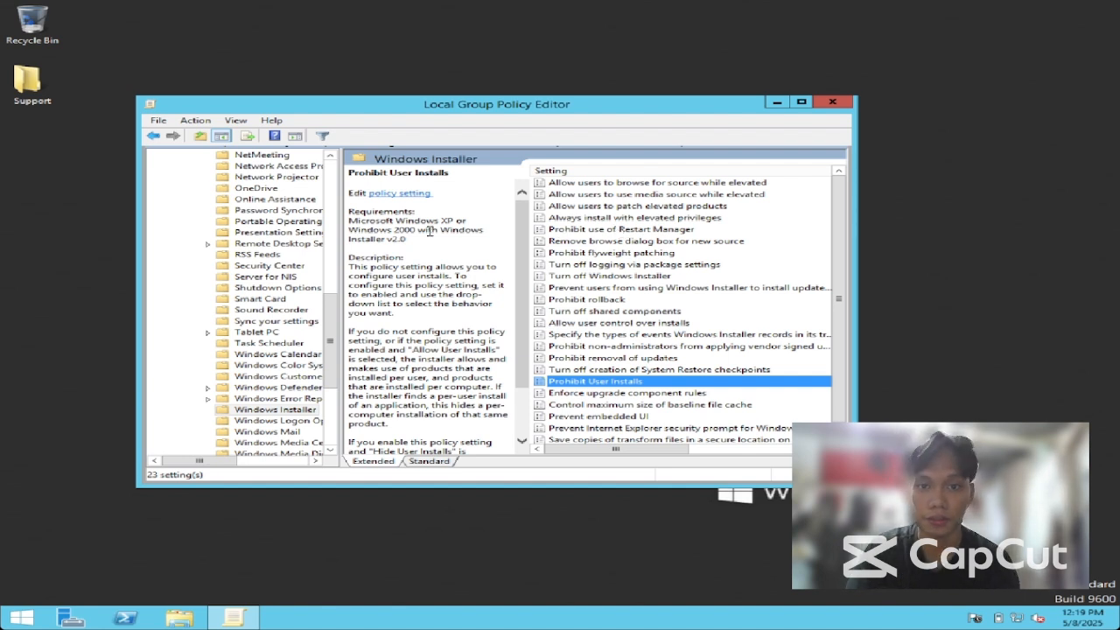
# Collapse the computer's Administrative Templates and show Computer Configuration > Windows Settings > Security Settings > Local Policies > Security Options.
pyautogui.moveTo(331, 319); pyautogui.dragTo(331, 198)
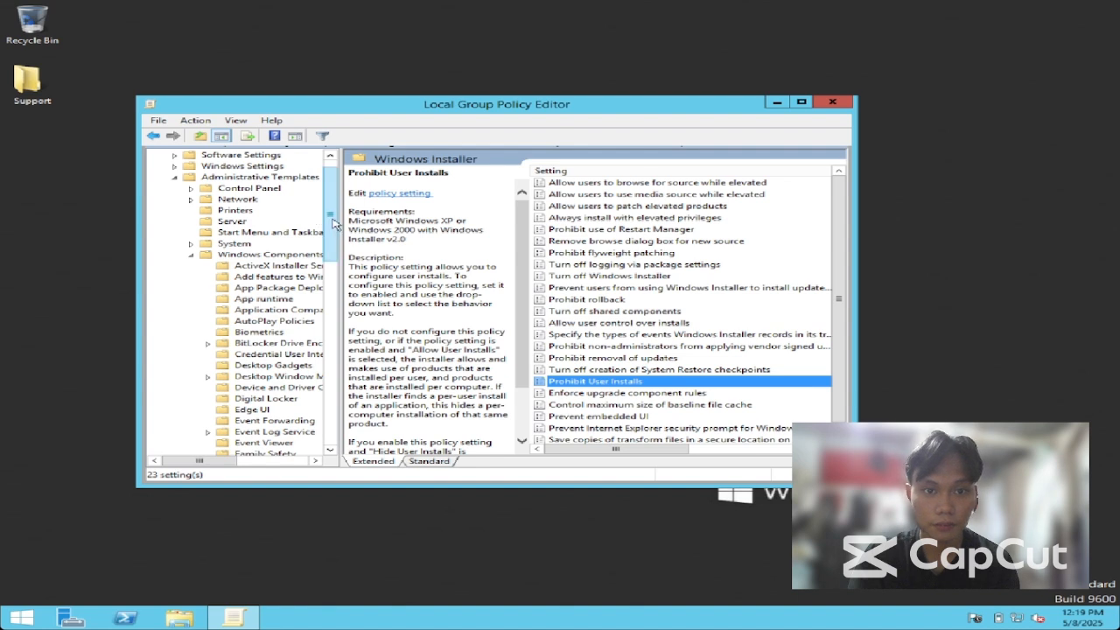
pyautogui.scroll(1, 337, 210)
pyautogui.click(175, 200)
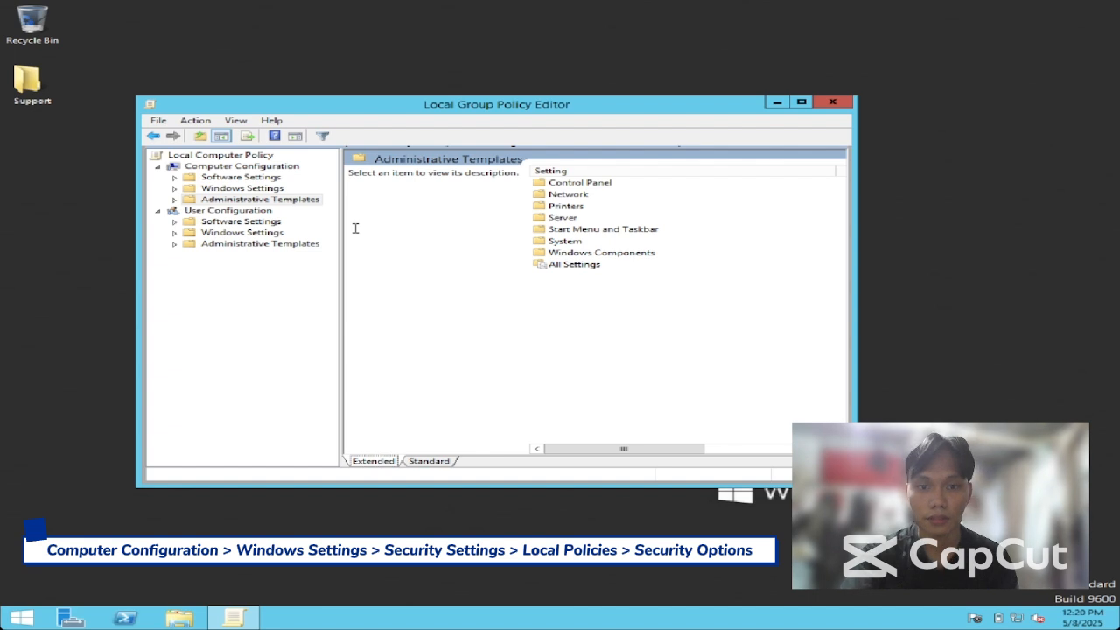
pyautogui.click(267, 167)
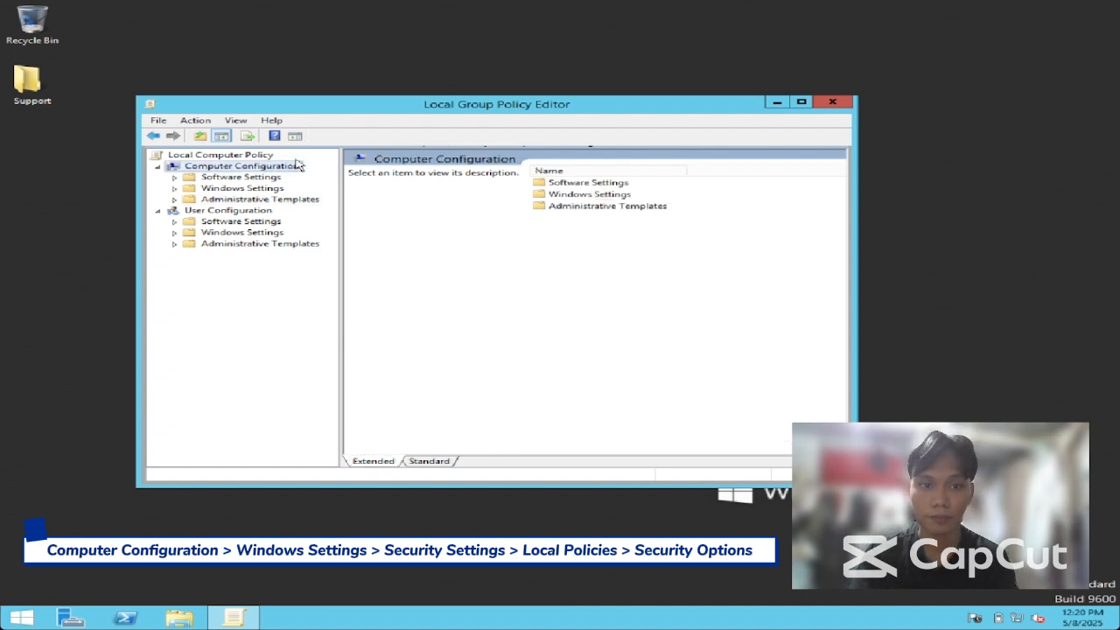
pyautogui.click(174, 189)
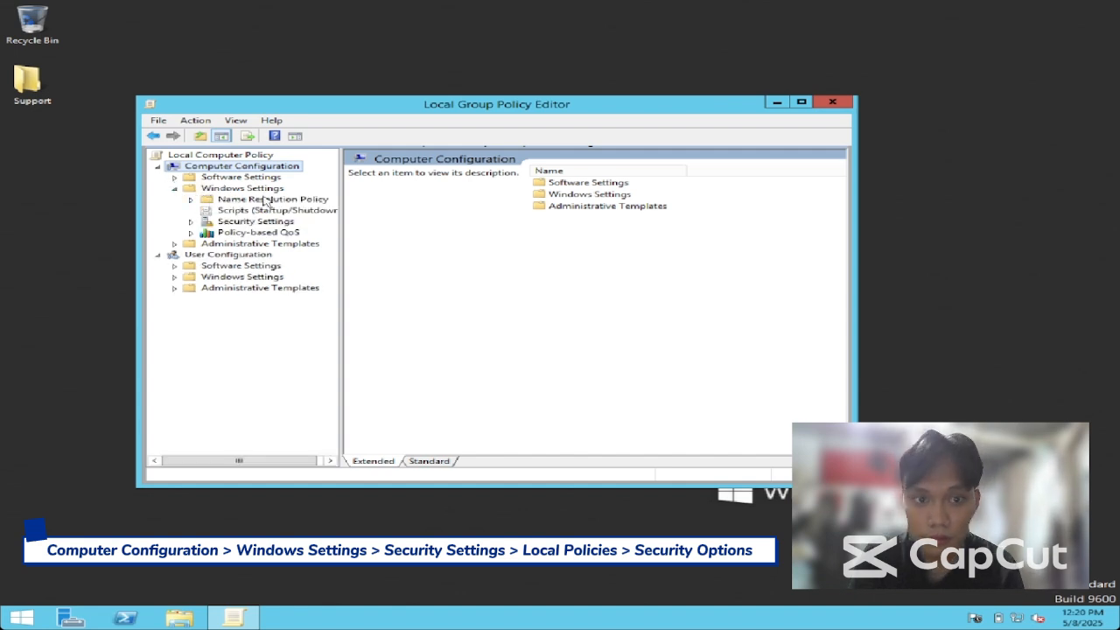
pyautogui.click(191, 222)
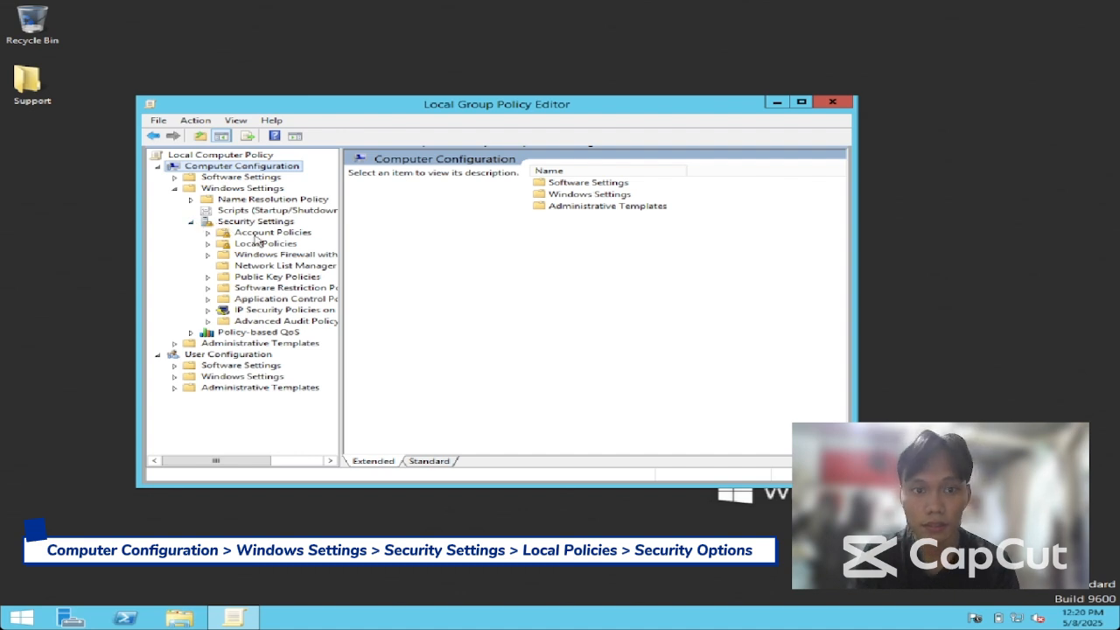
pyautogui.click(210, 245)
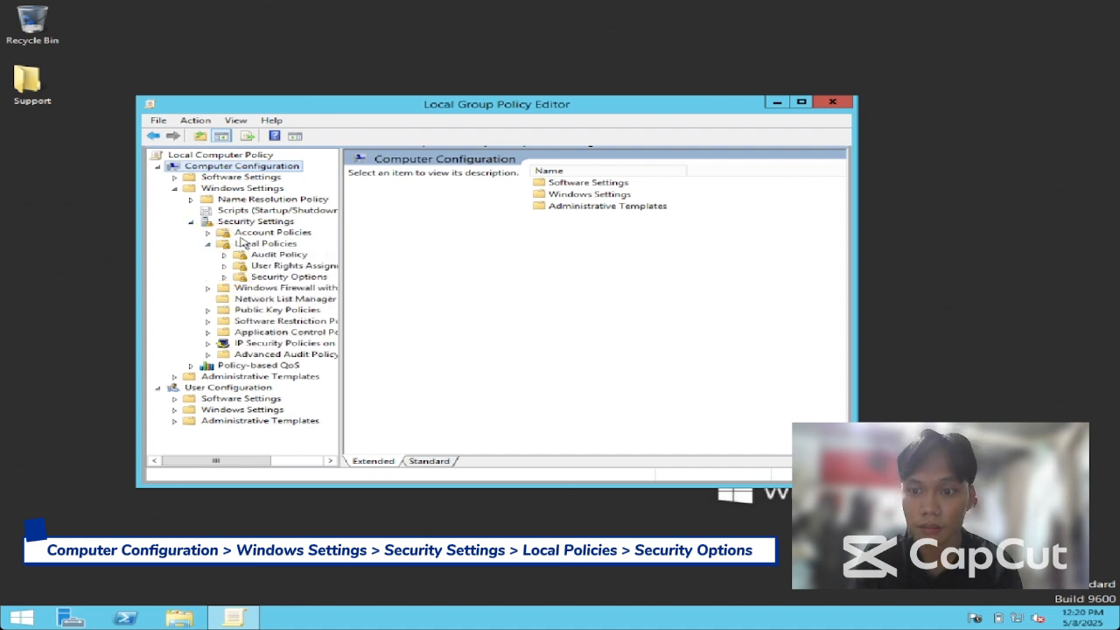
pyautogui.click(256, 278)
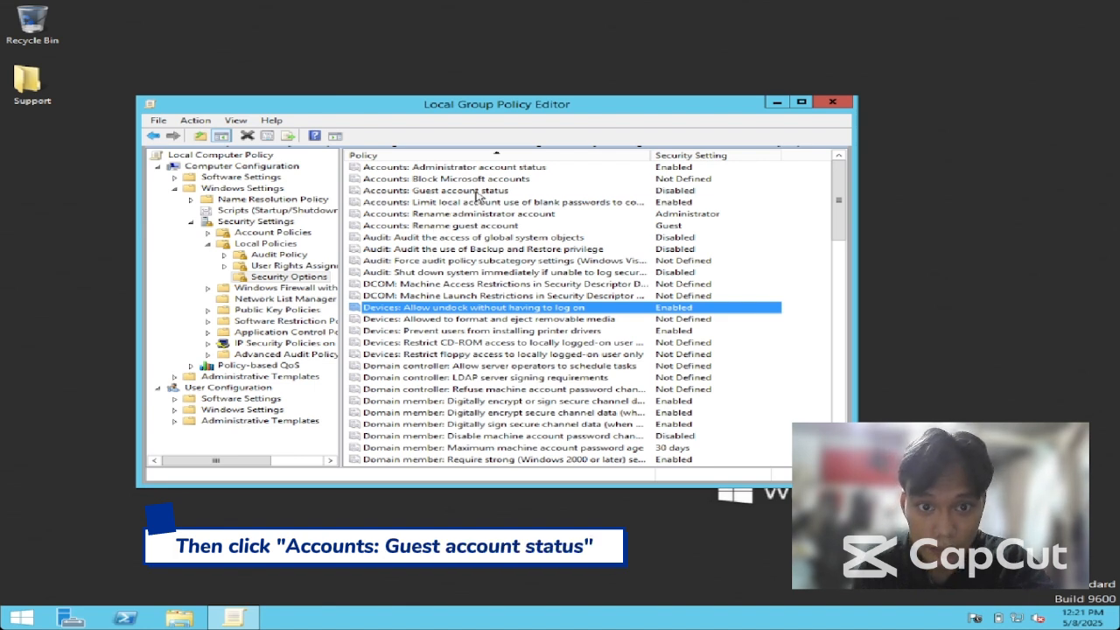
# Set the security option "Accounts: Guest account status" to Disabled and apply it.
pyautogui.doubleClick(478, 192)
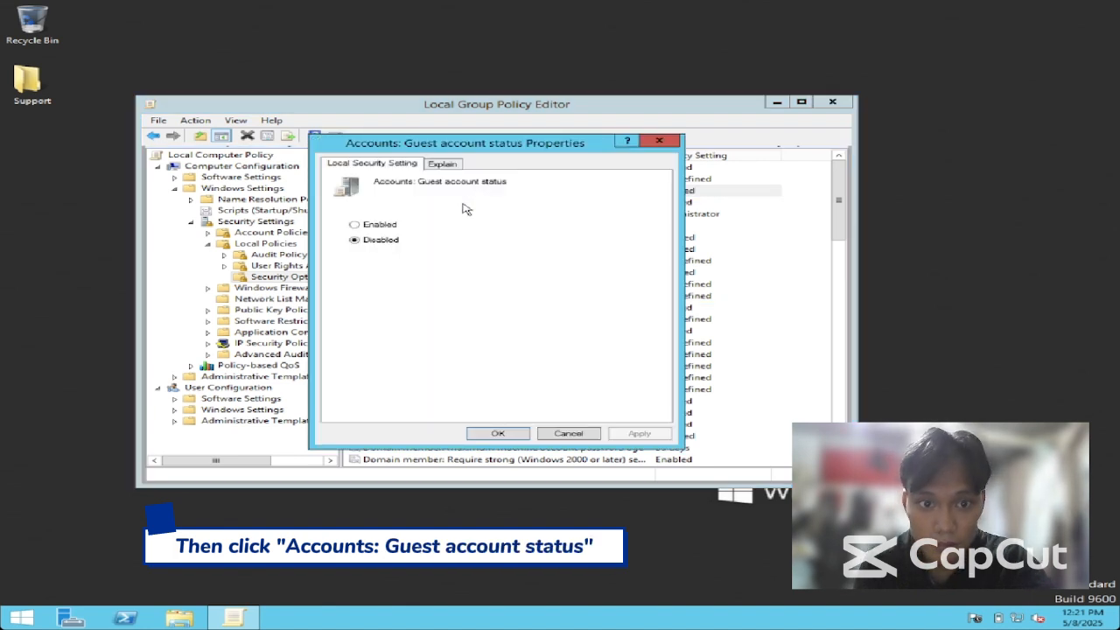
pyautogui.click(385, 227)
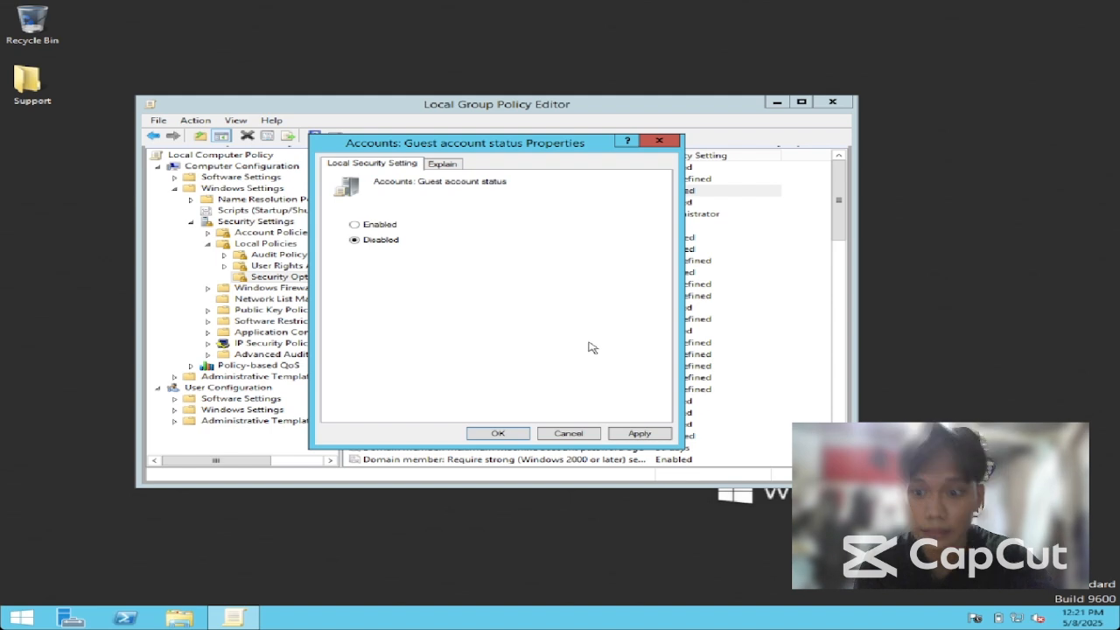
pyautogui.click(619, 435)
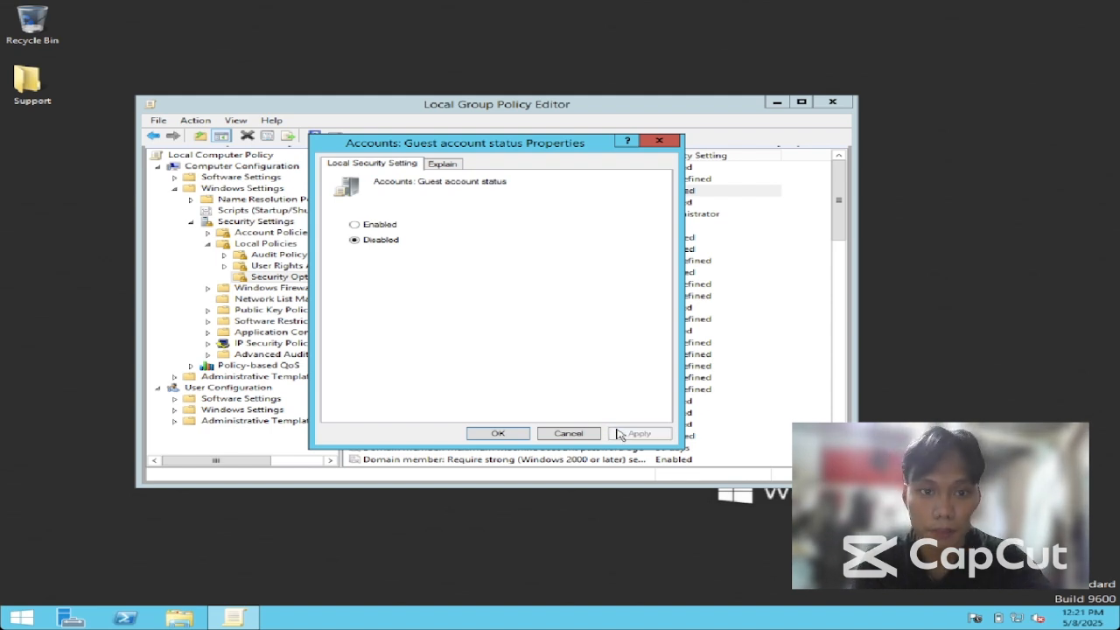
pyautogui.click(497, 434)
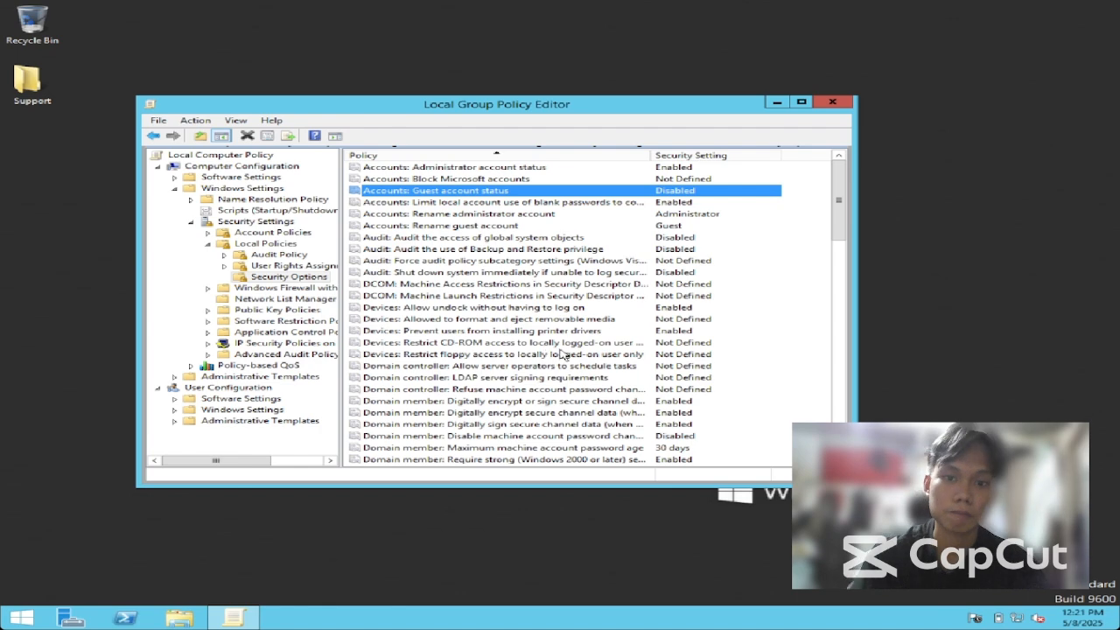
# Show the audit policies under Computer Configuration > Windows Settings > Security Settings > Local Policies > Audit Policy.
pyautogui.scroll(-2, 590, 307)
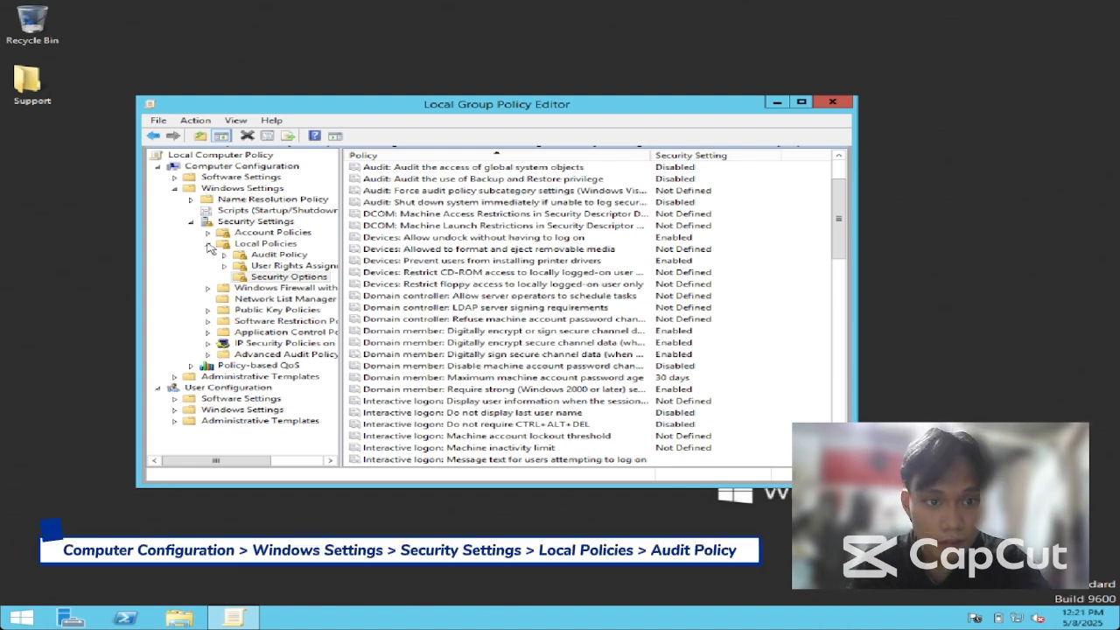
pyautogui.click(242, 224)
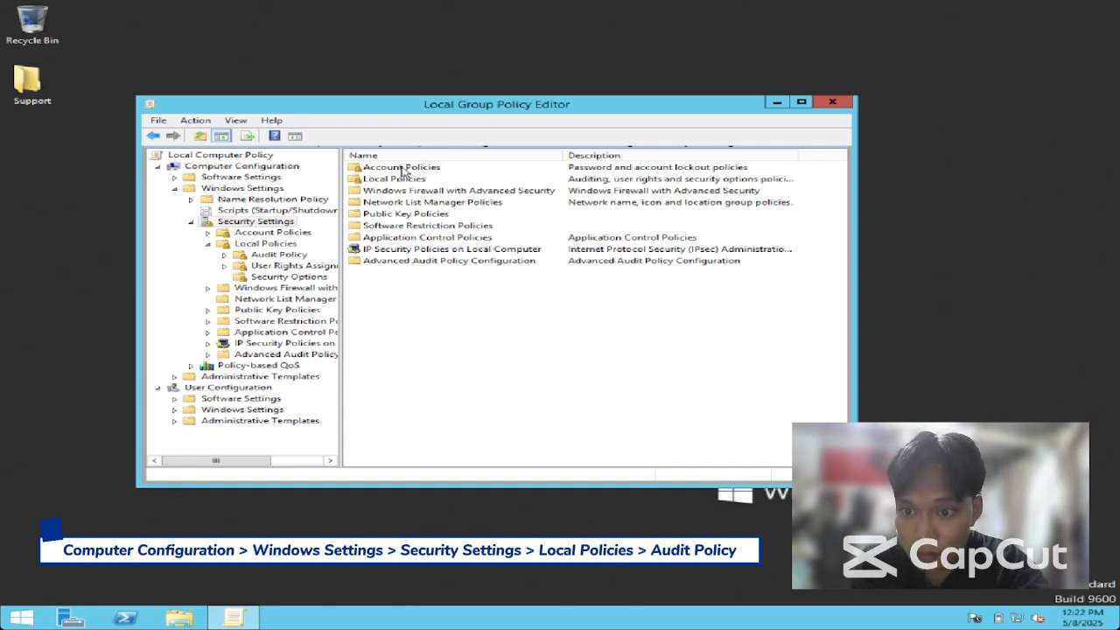
pyautogui.doubleClick(411, 180)
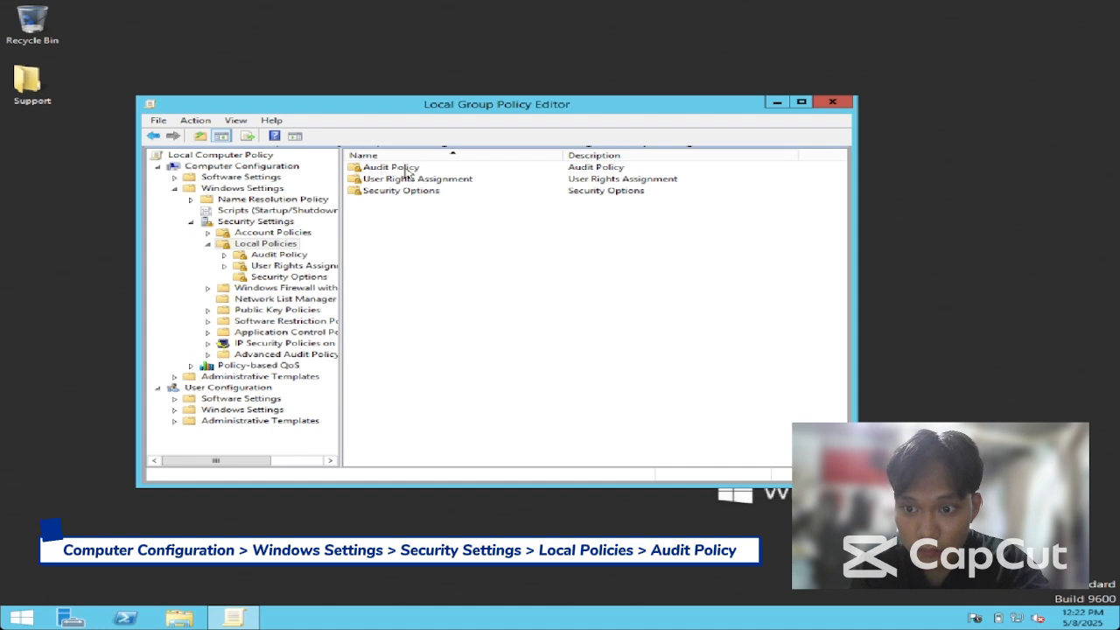
pyautogui.doubleClick(407, 169)
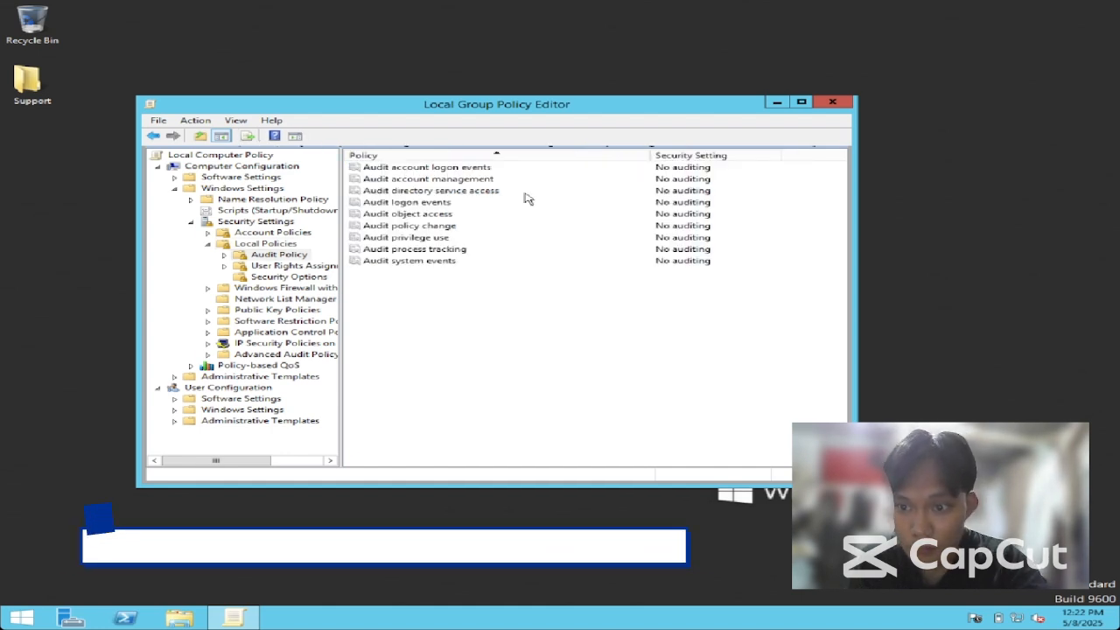
# Turn on Success auditing for "Audit account logon events", reading the policy's explanation before applying it.
pyautogui.doubleClick(468, 170)
pyautogui.click(375, 249)
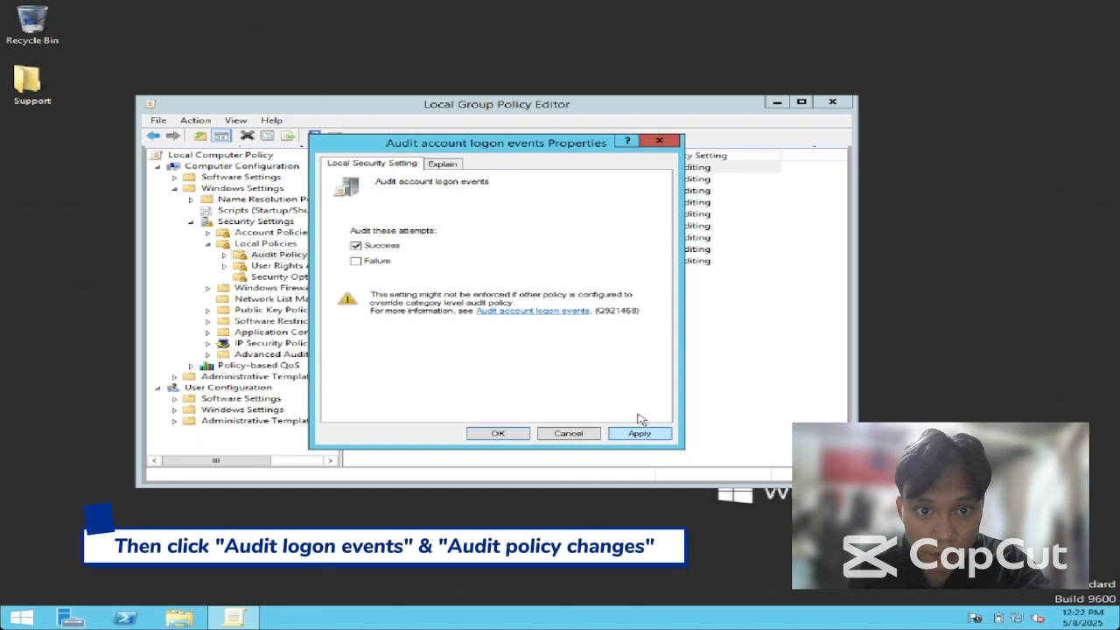
pyautogui.click(442, 163)
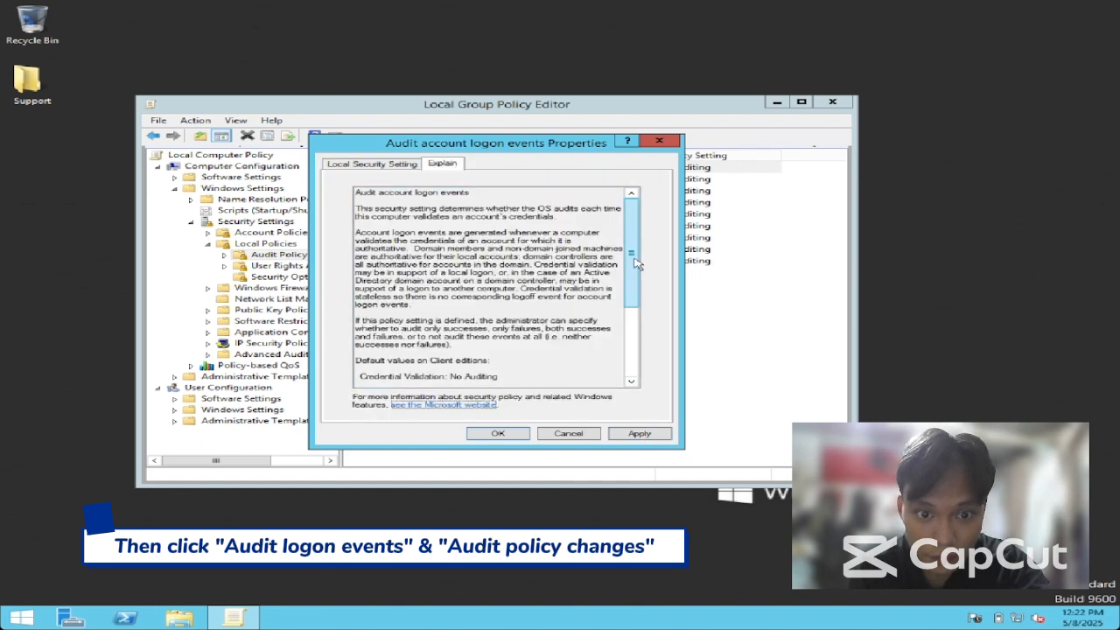
pyautogui.moveTo(632, 256); pyautogui.dragTo(630, 321)
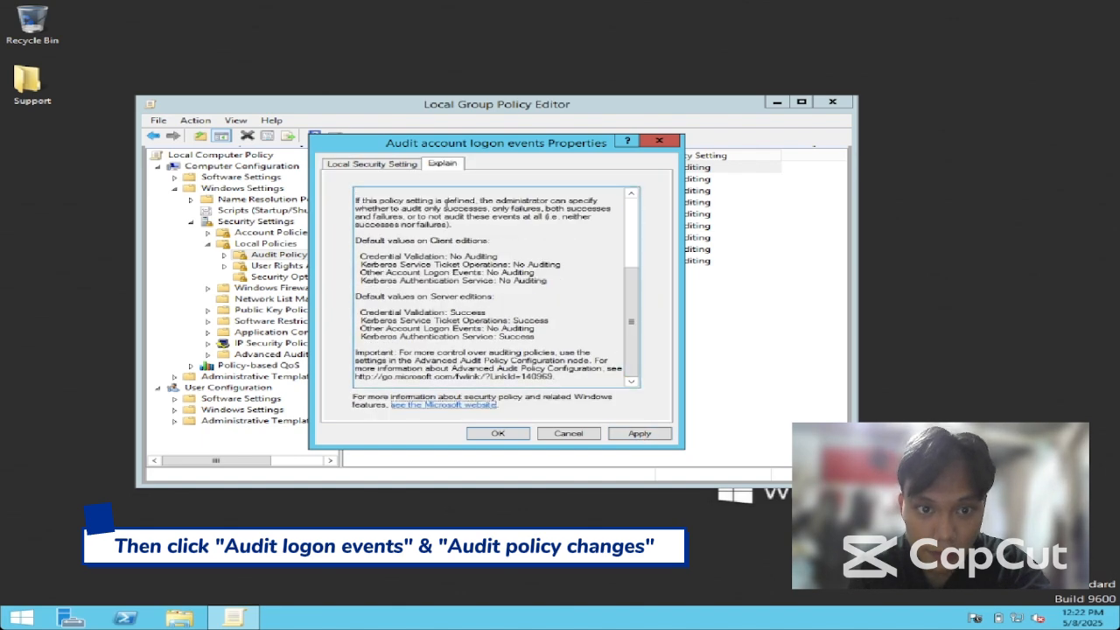
pyautogui.click(410, 167)
pyautogui.click(640, 434)
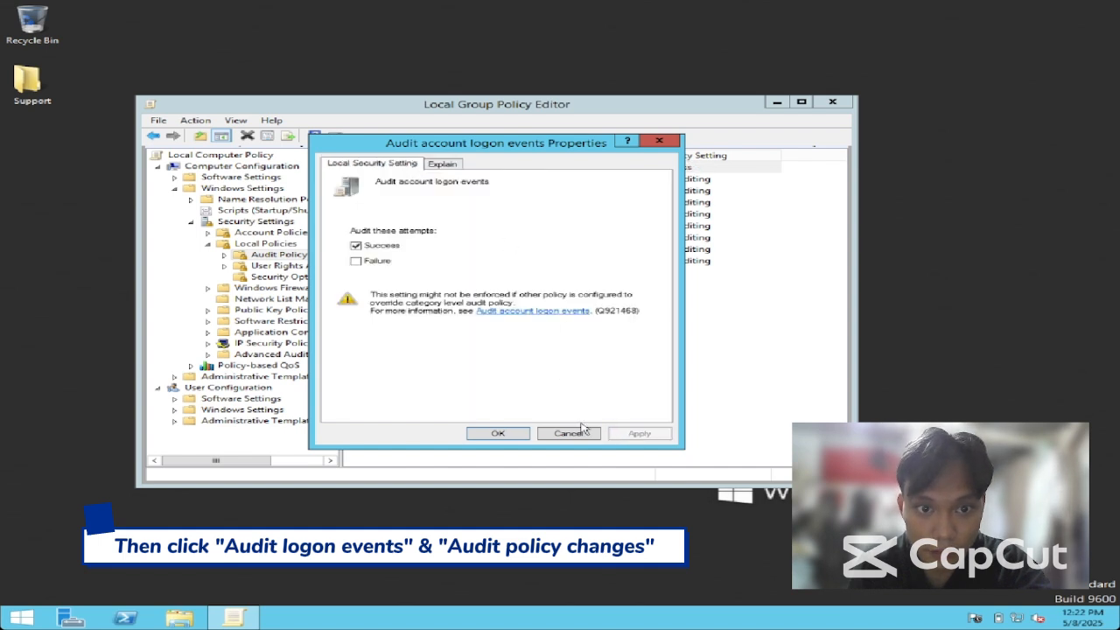
pyautogui.click(498, 434)
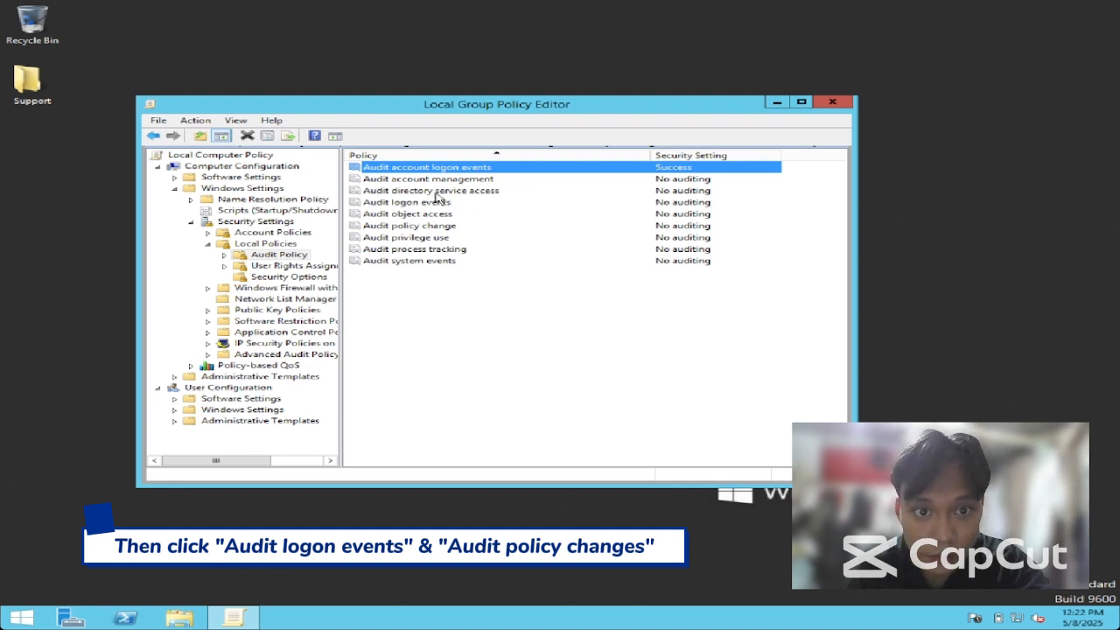
# Turn on Success auditing for the policy "Audit policy change" and apply it.
pyautogui.doubleClick(446, 225)
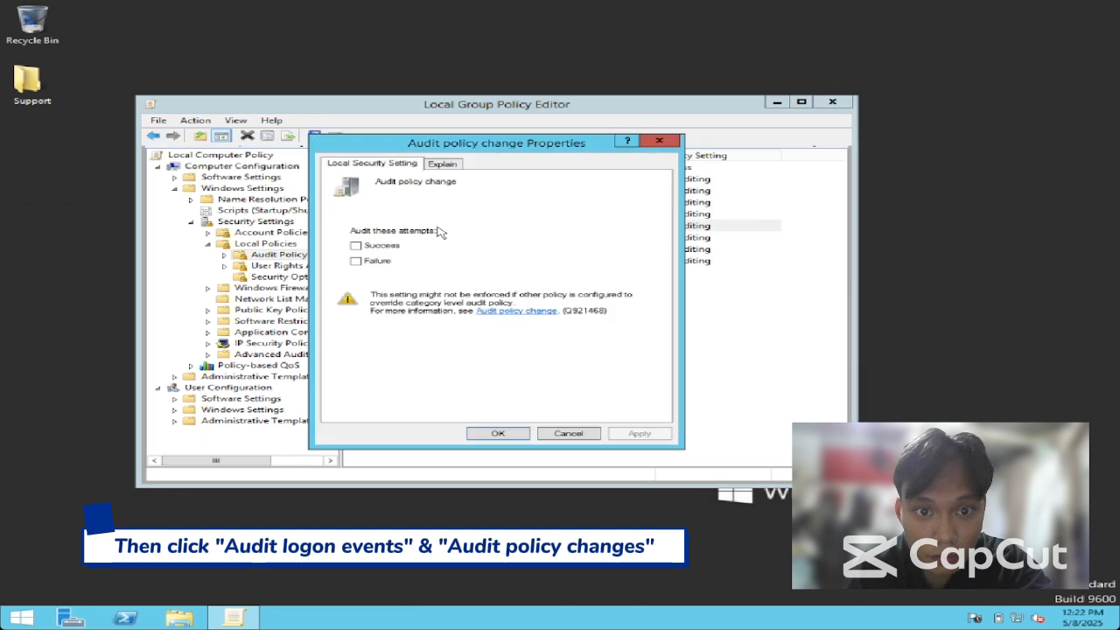
pyautogui.click(380, 249)
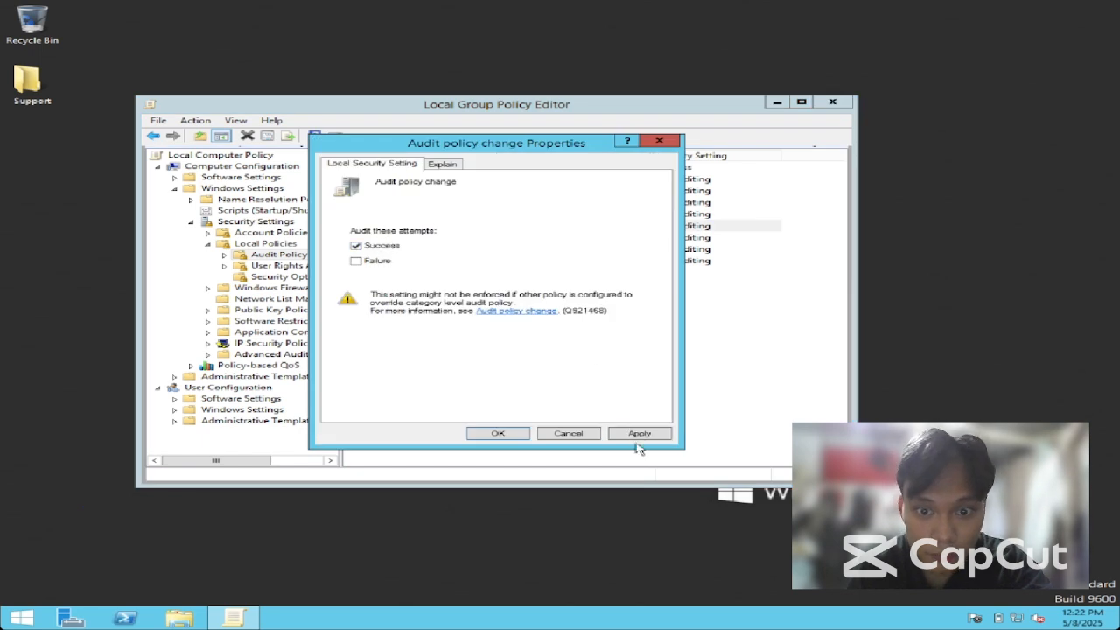
pyautogui.click(639, 434)
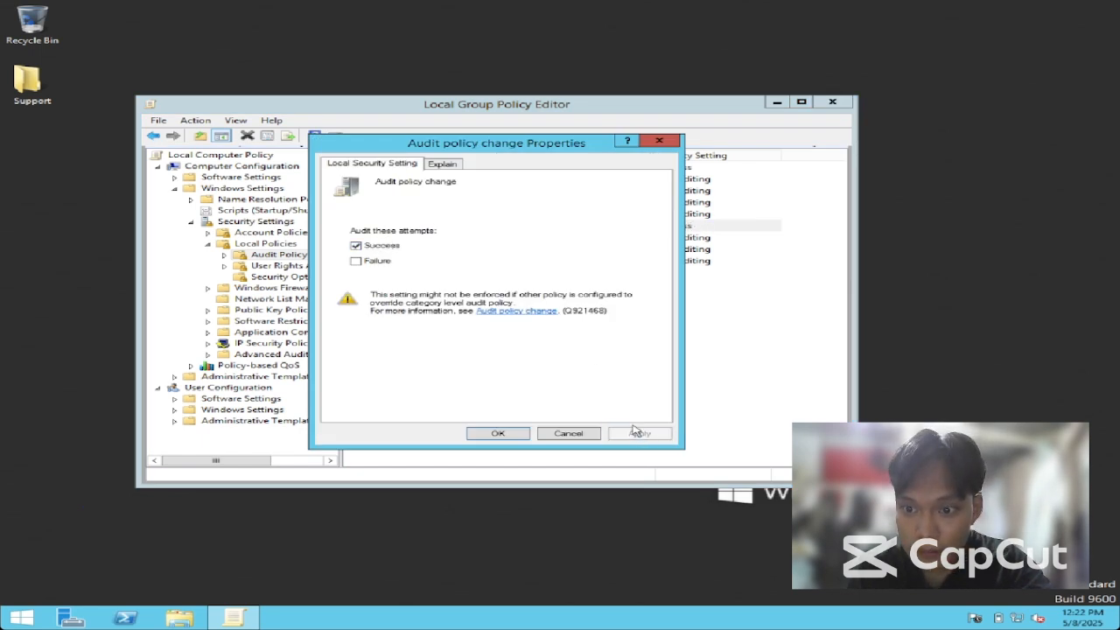
pyautogui.click(484, 432)
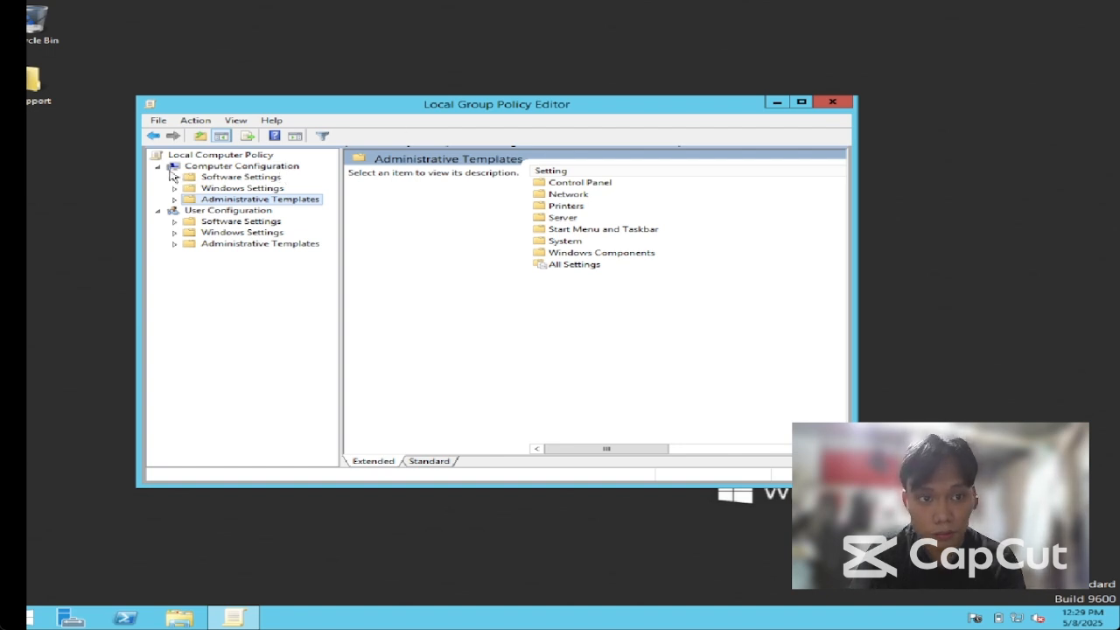
# Show the Windows Update policies under Computer Configuration > Administrative Templates > Windows Components.
pyautogui.click(185, 168)
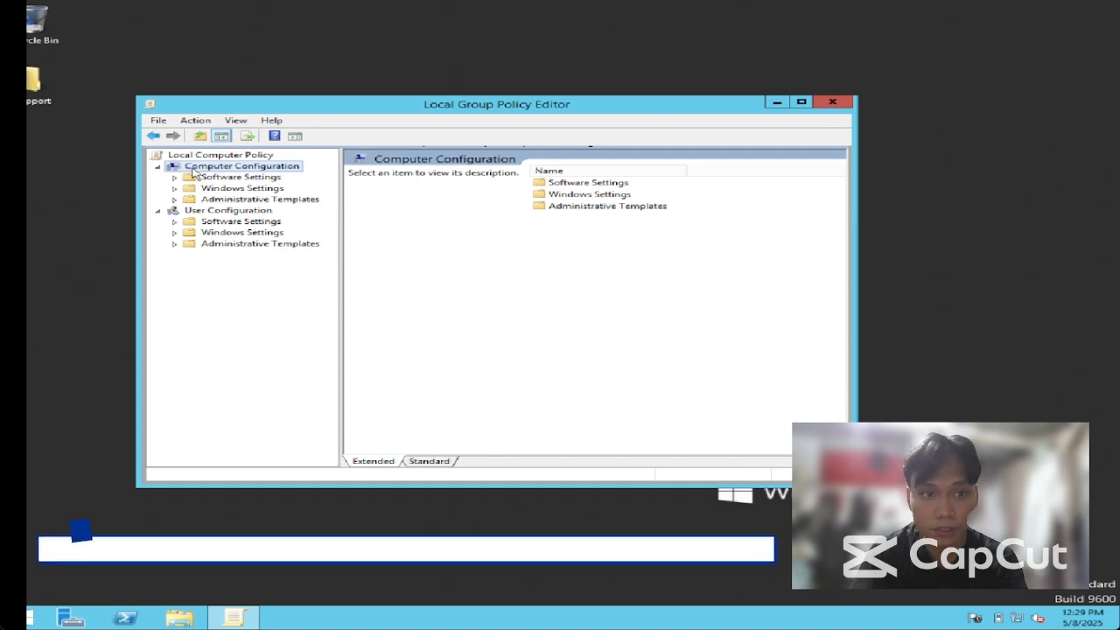
pyautogui.doubleClick(202, 200)
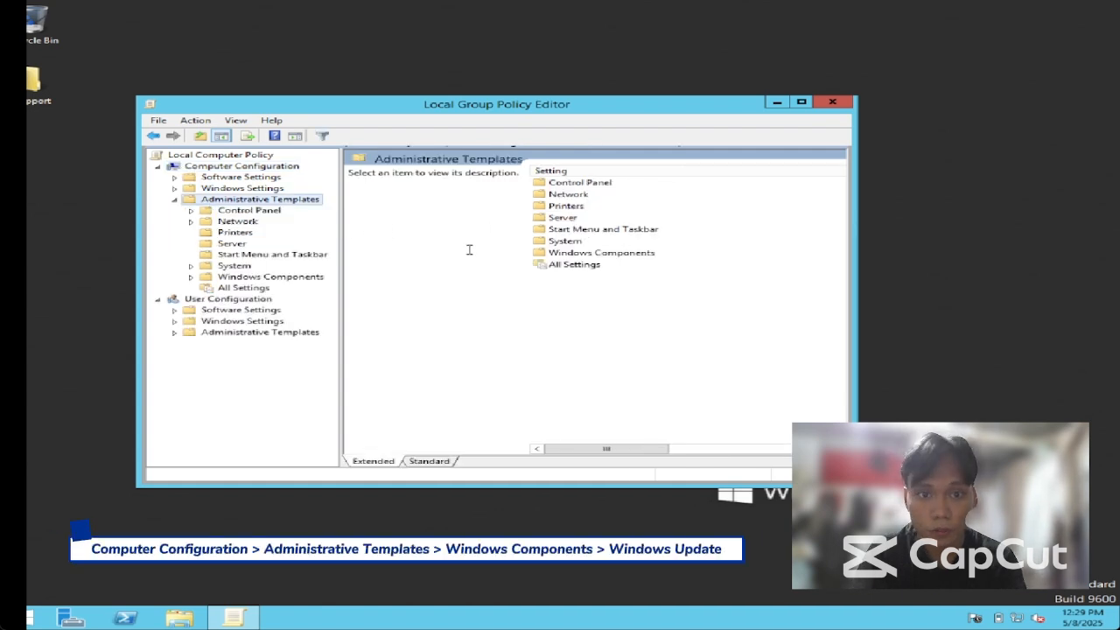
pyautogui.doubleClick(252, 277)
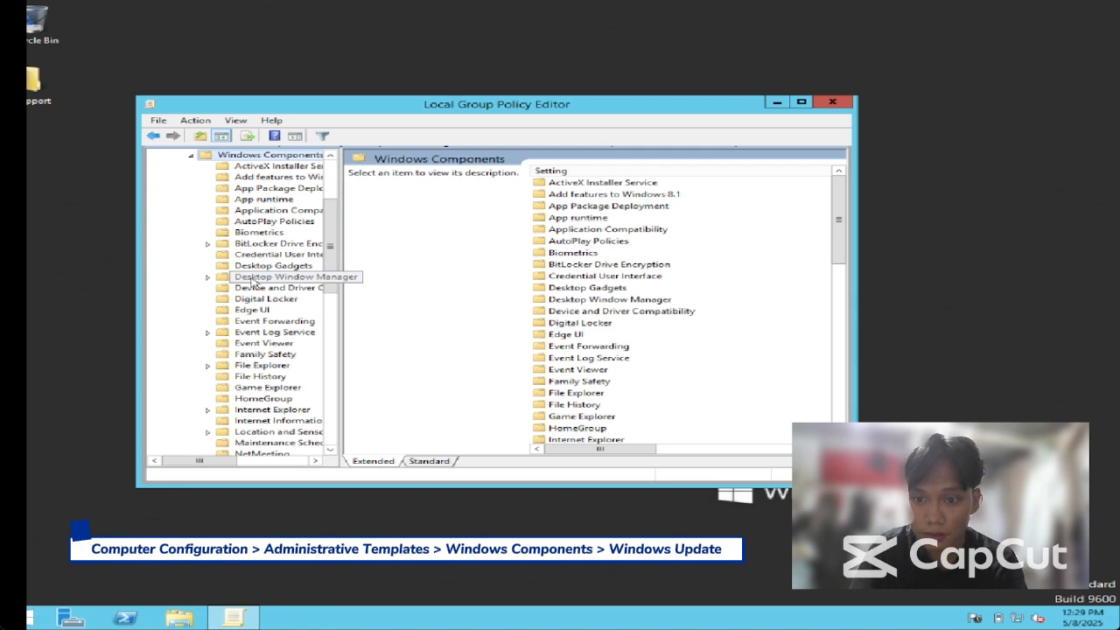
pyautogui.scroll(-14, 254, 350)
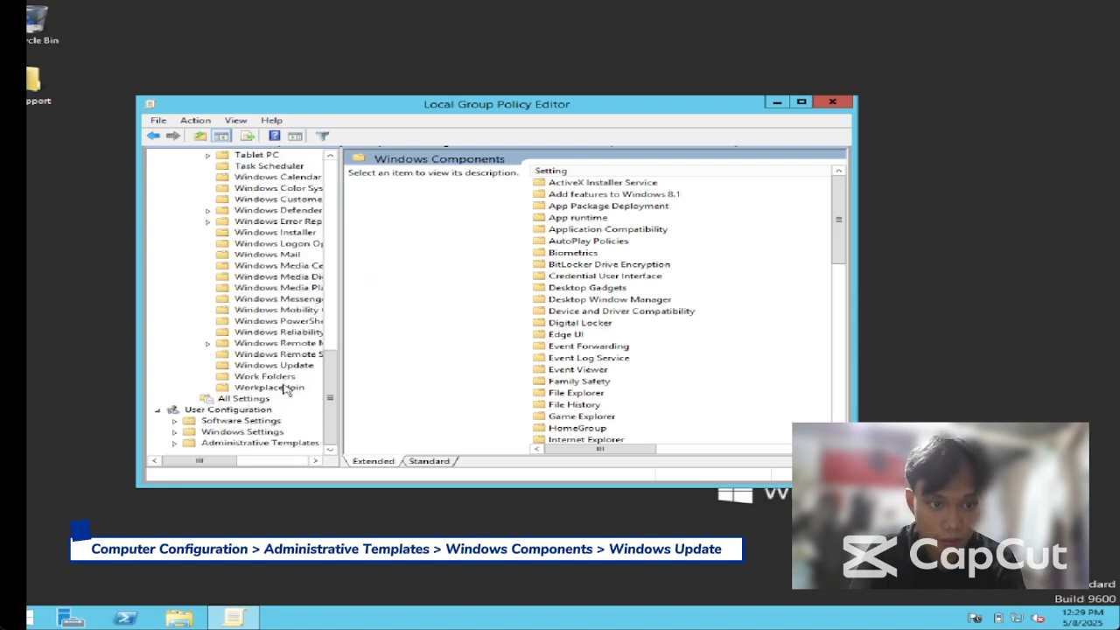
pyautogui.click(274, 365)
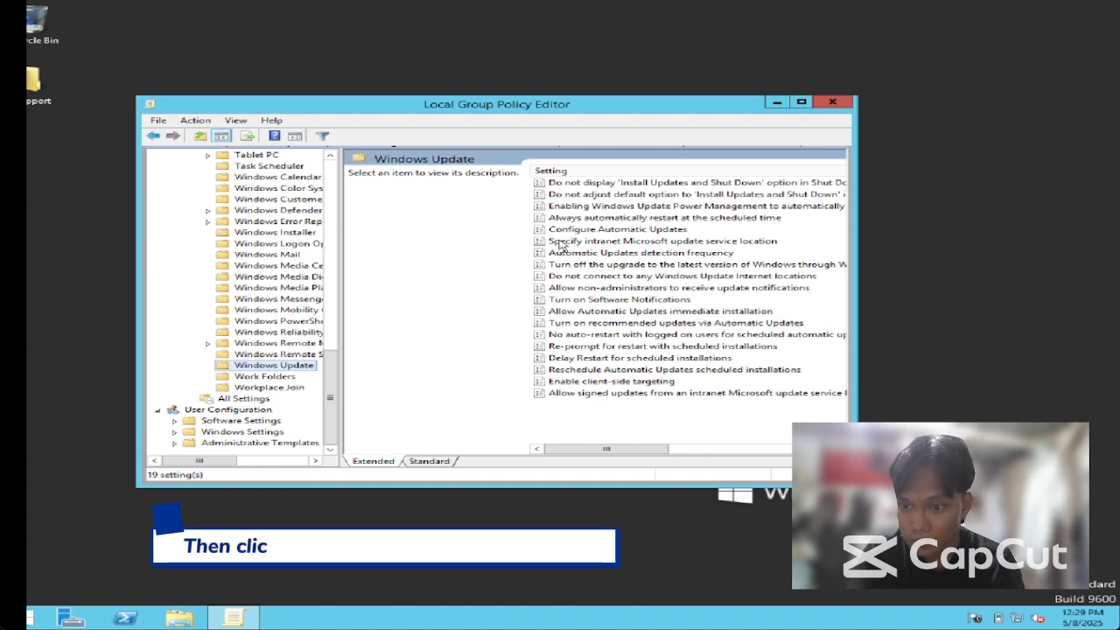
# Enable the policy "Configure Automatic Updates" with the option "2 - Notify for download and notify for install" and apply it.
pyautogui.scroll(3, 599, 255)
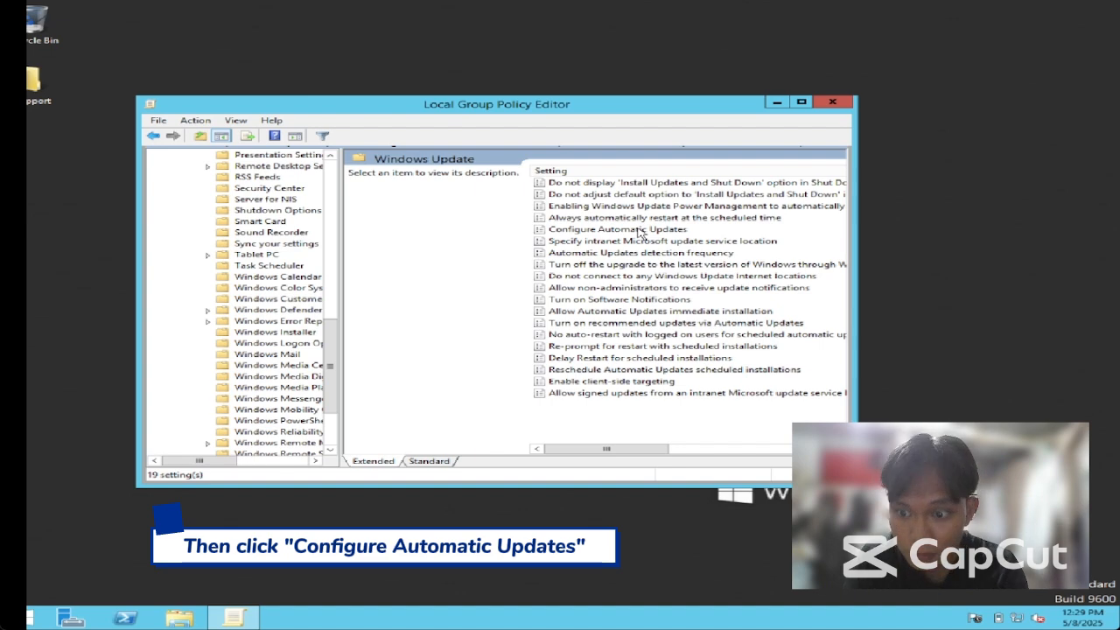
pyautogui.doubleClick(639, 230)
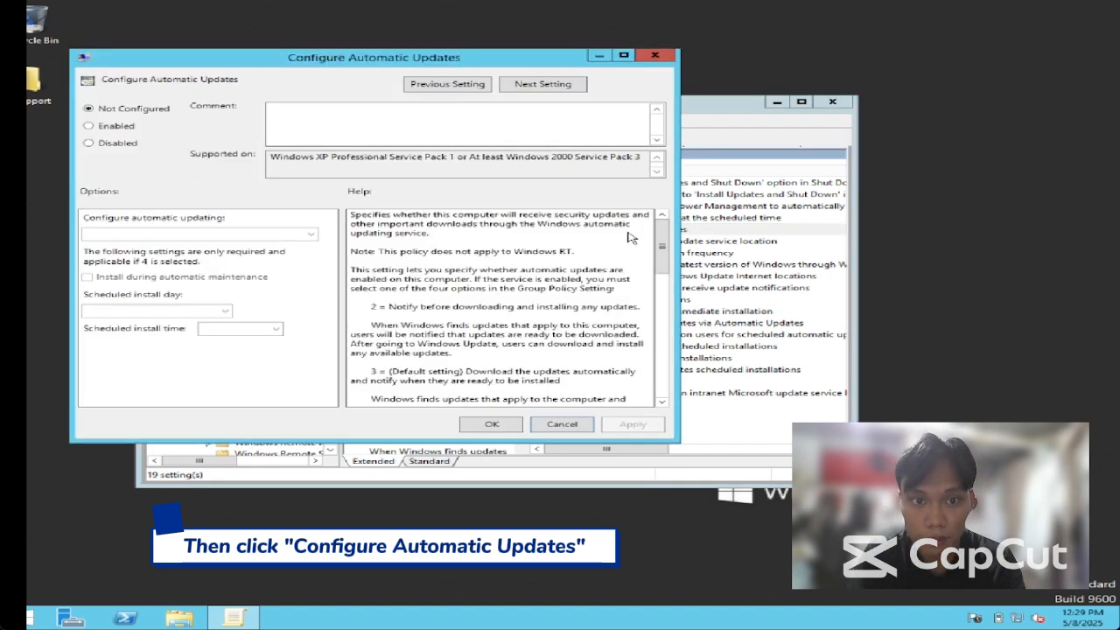
pyautogui.click(131, 131)
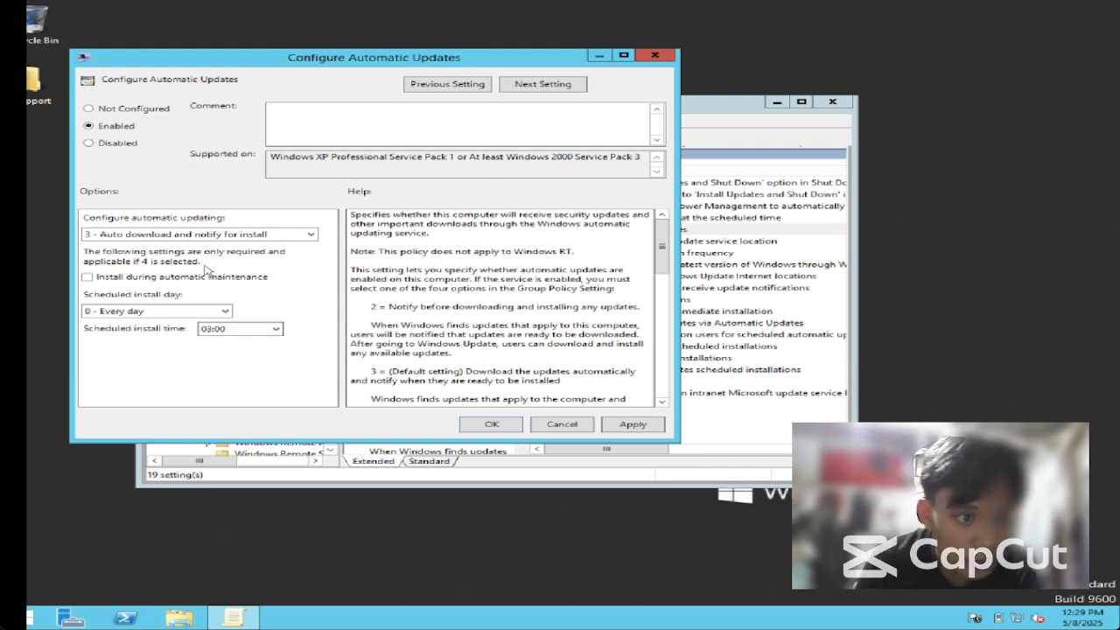
pyautogui.click(214, 235)
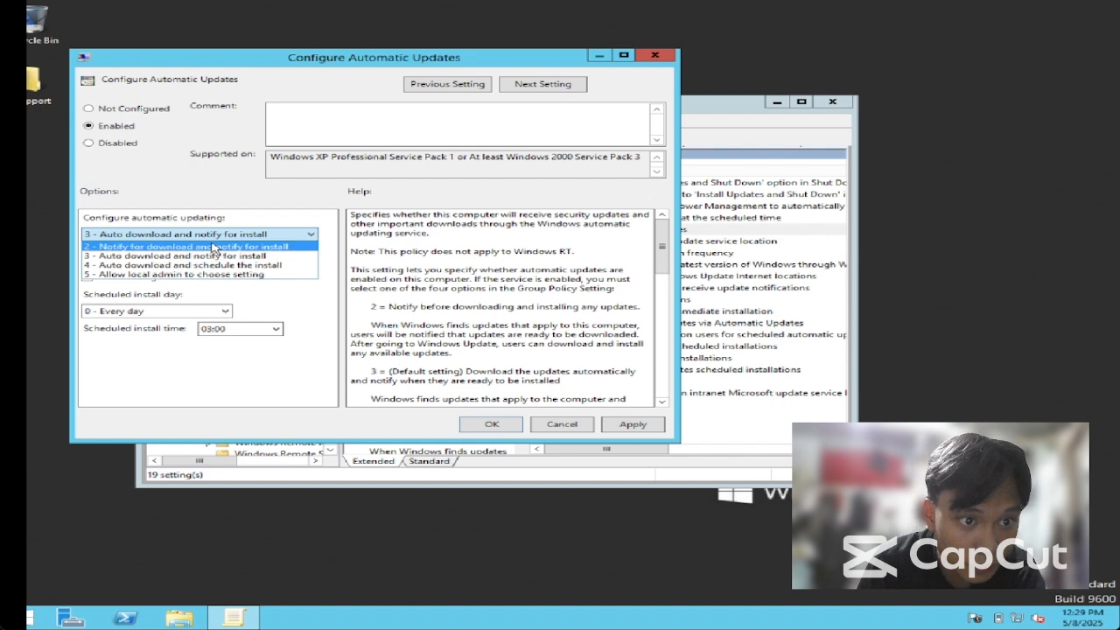
pyautogui.click(214, 249)
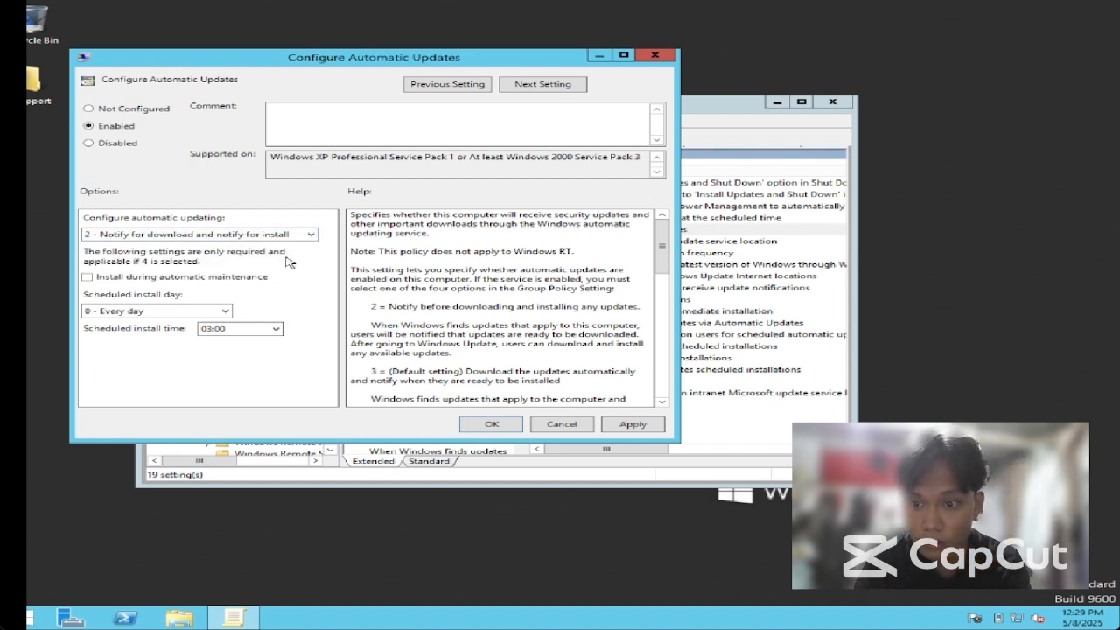
pyautogui.click(634, 426)
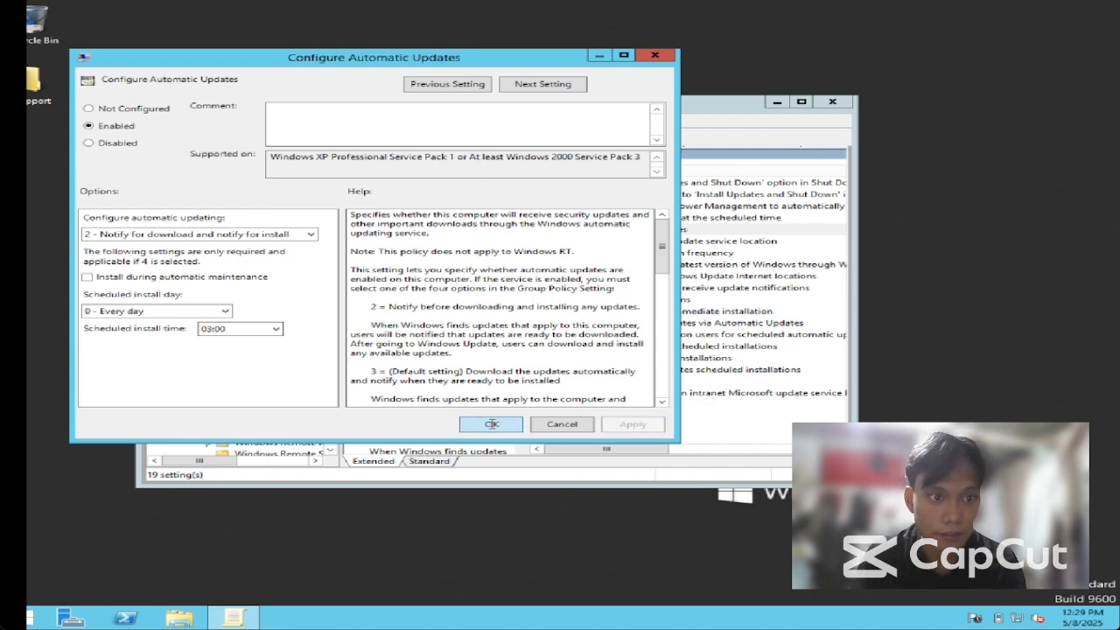
pyautogui.click(491, 423)
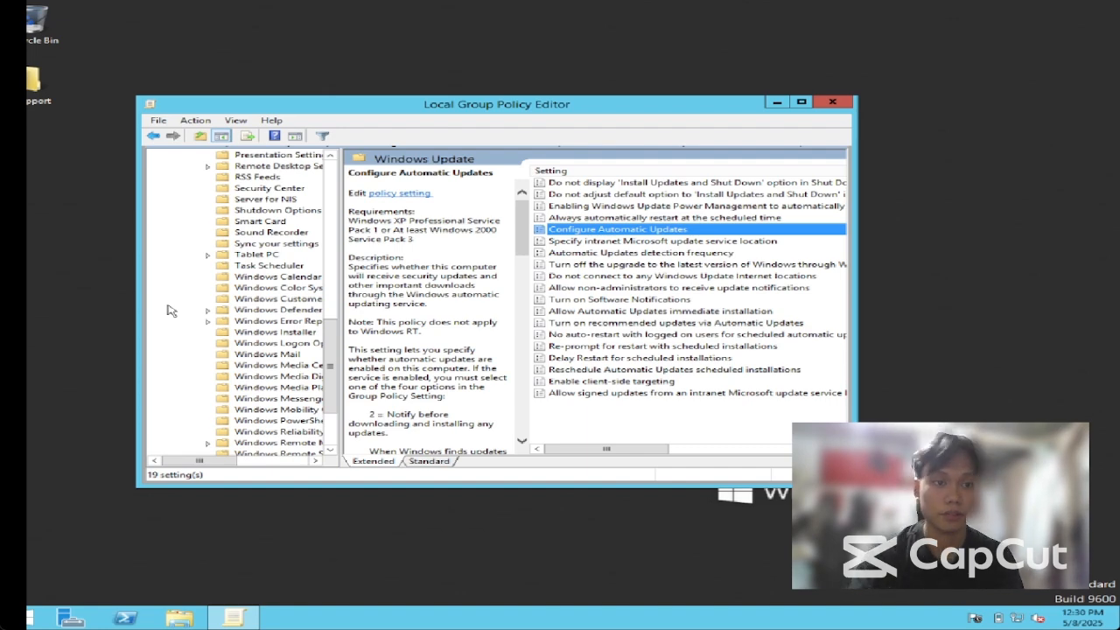
# Collapse the computer Administrative Templates and show User Configuration > Administrative Templates > System > Ctrl+Alt+Del Options.
pyautogui.moveTo(329, 365); pyautogui.dragTo(310, 221)
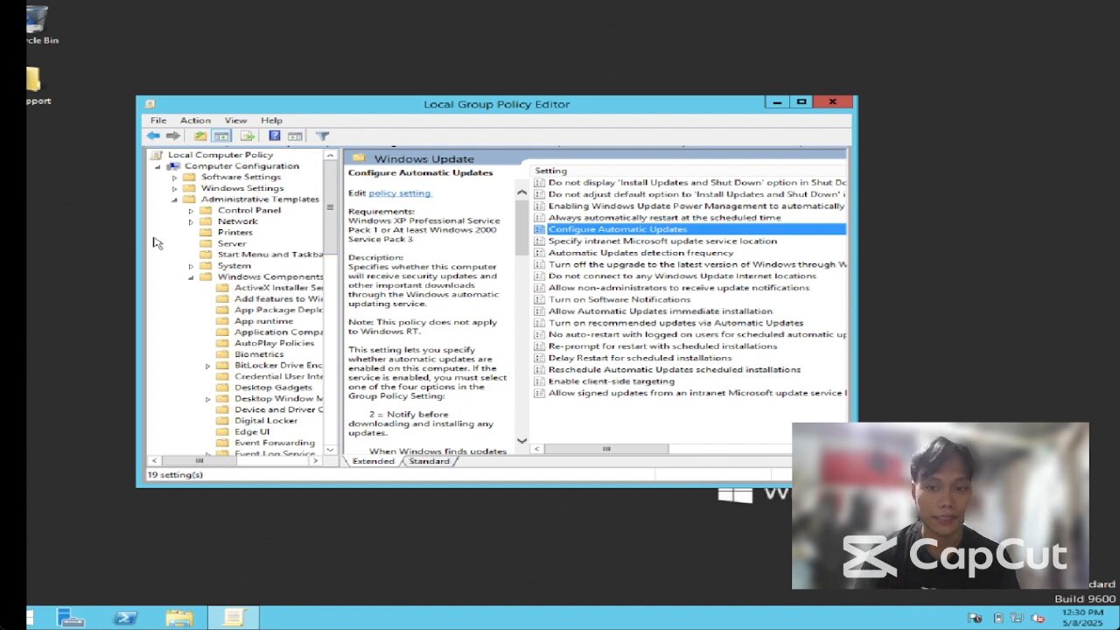
pyautogui.click(175, 199)
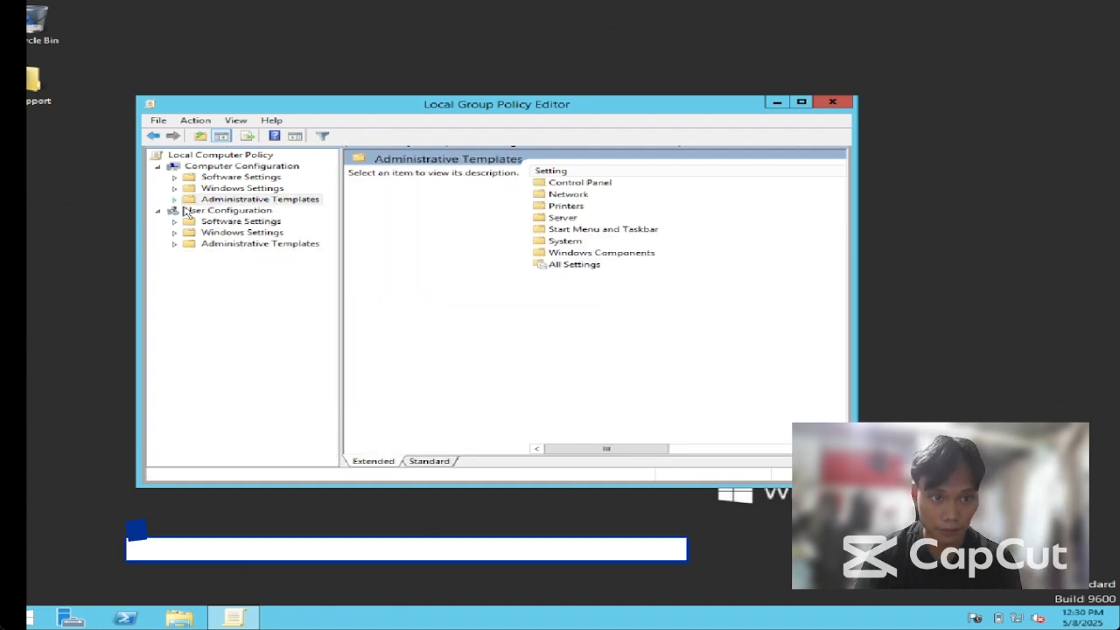
pyautogui.click(219, 211)
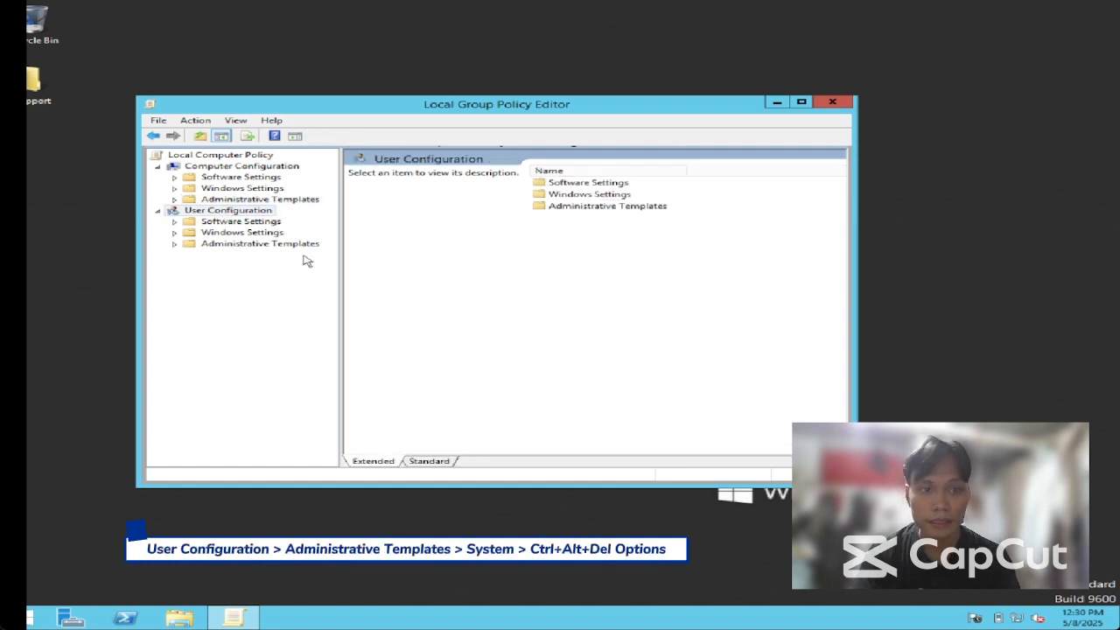
pyautogui.click(174, 247)
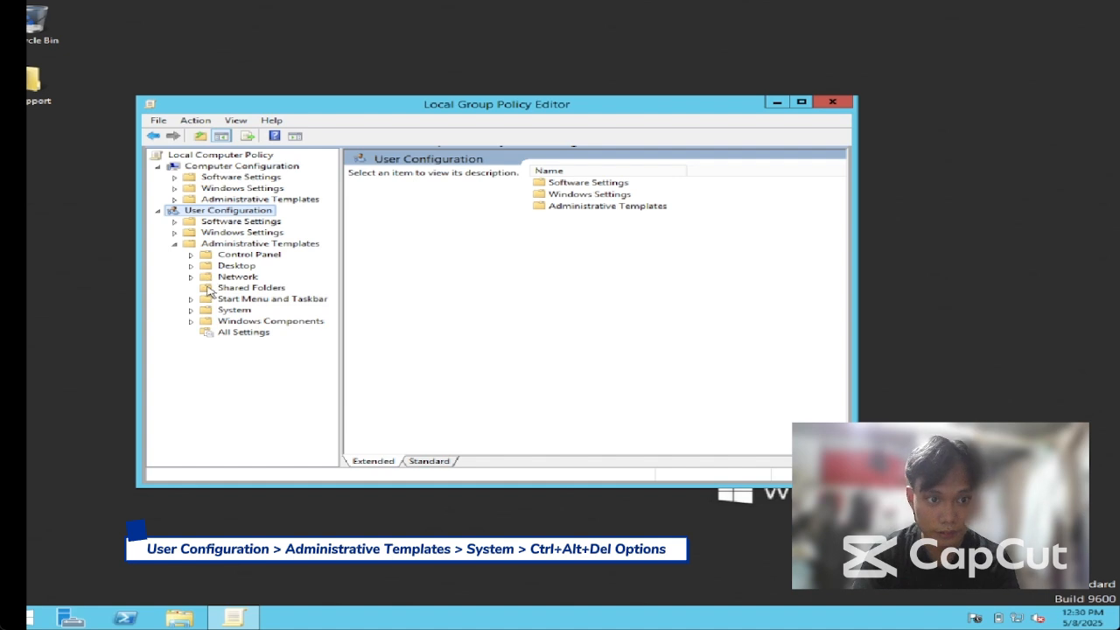
pyautogui.click(190, 310)
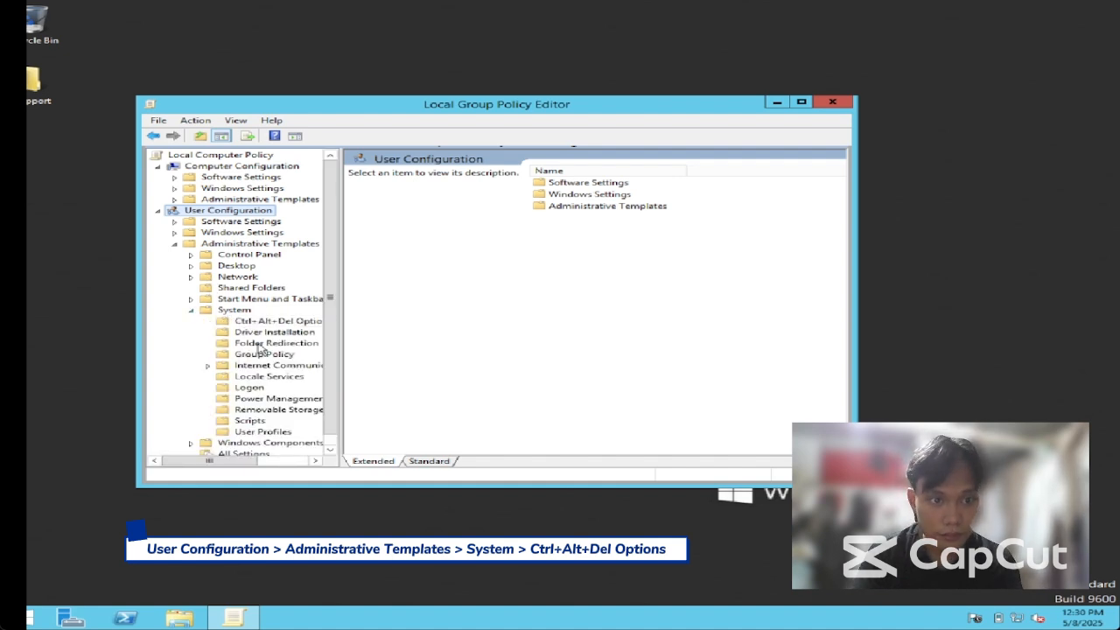
pyautogui.doubleClick(232, 312)
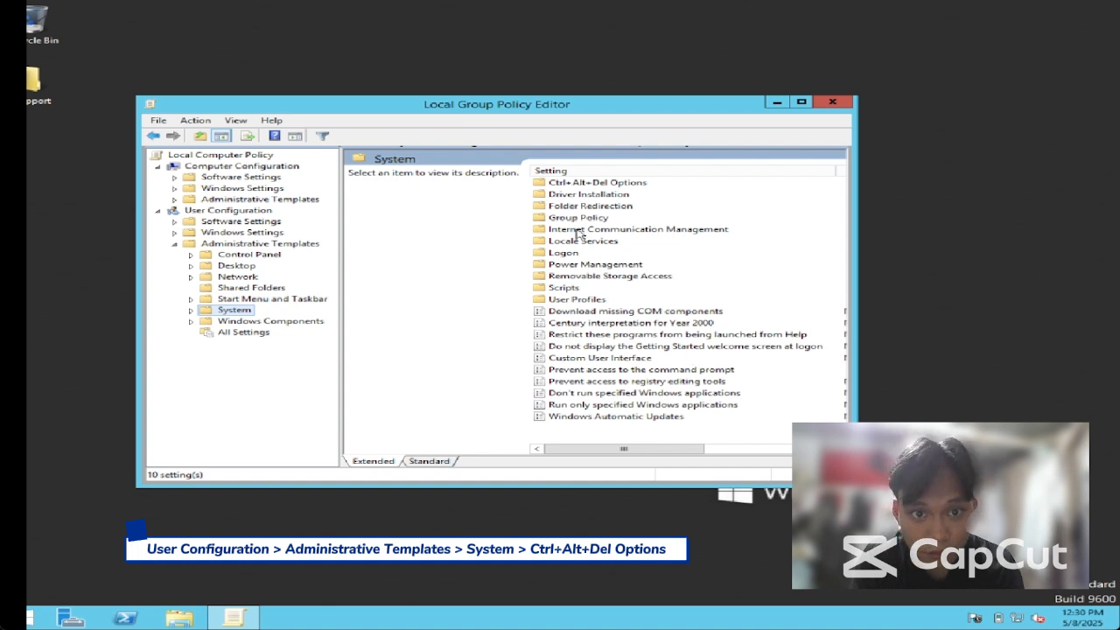
pyautogui.doubleClick(607, 184)
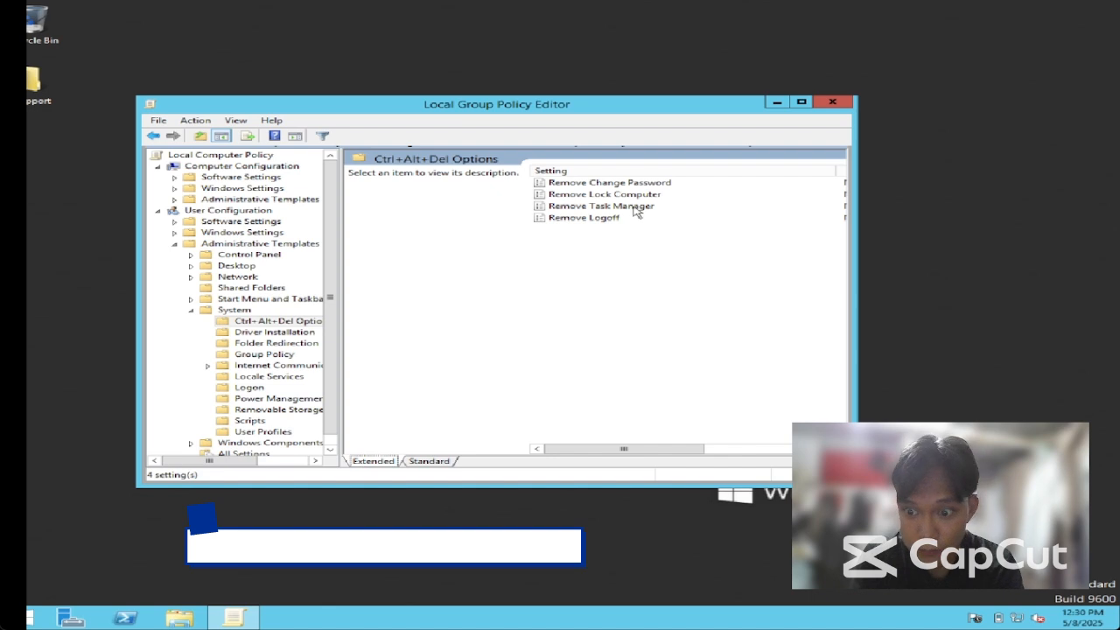
# Enable the policy "Remove Task Manager" and apply it.
pyautogui.click(636, 212)
pyautogui.doubleClick(636, 212)
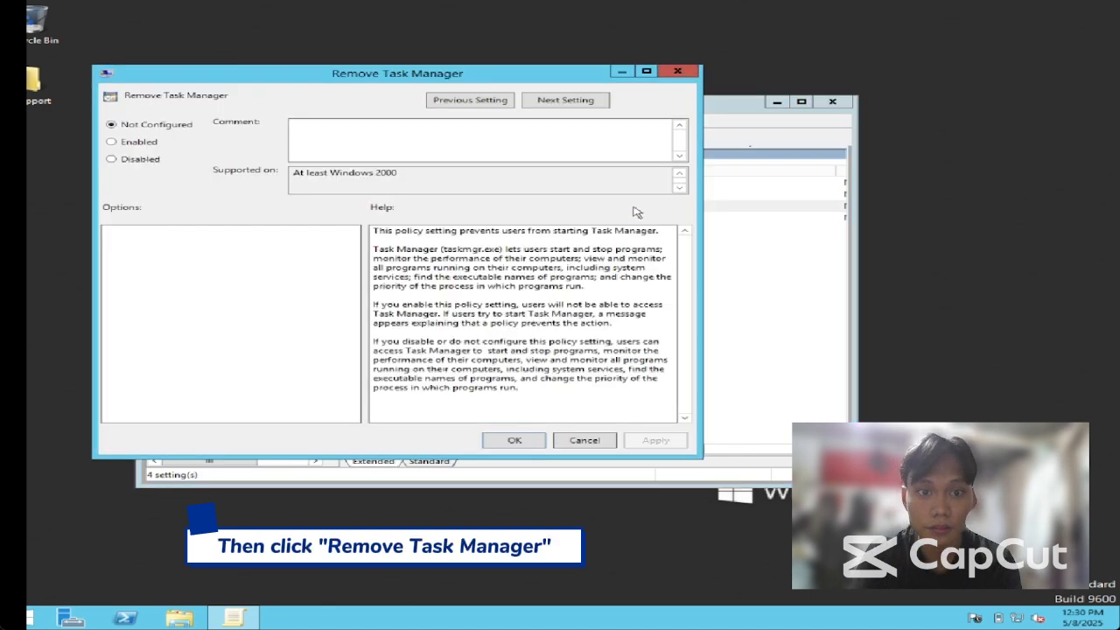
pyautogui.click(139, 142)
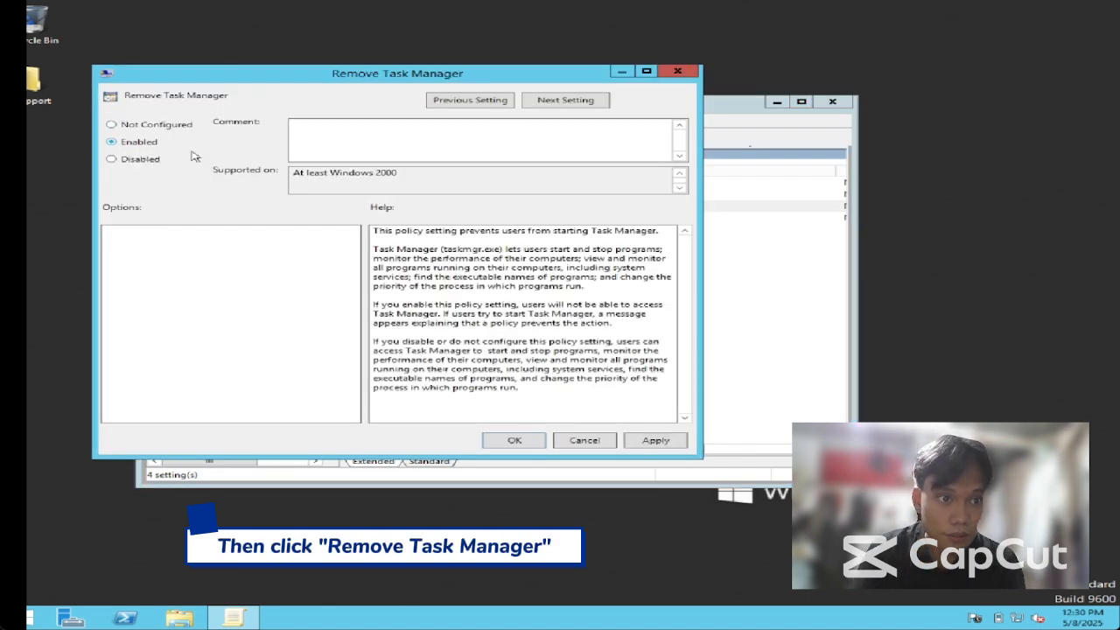
pyautogui.click(657, 440)
pyautogui.click(522, 439)
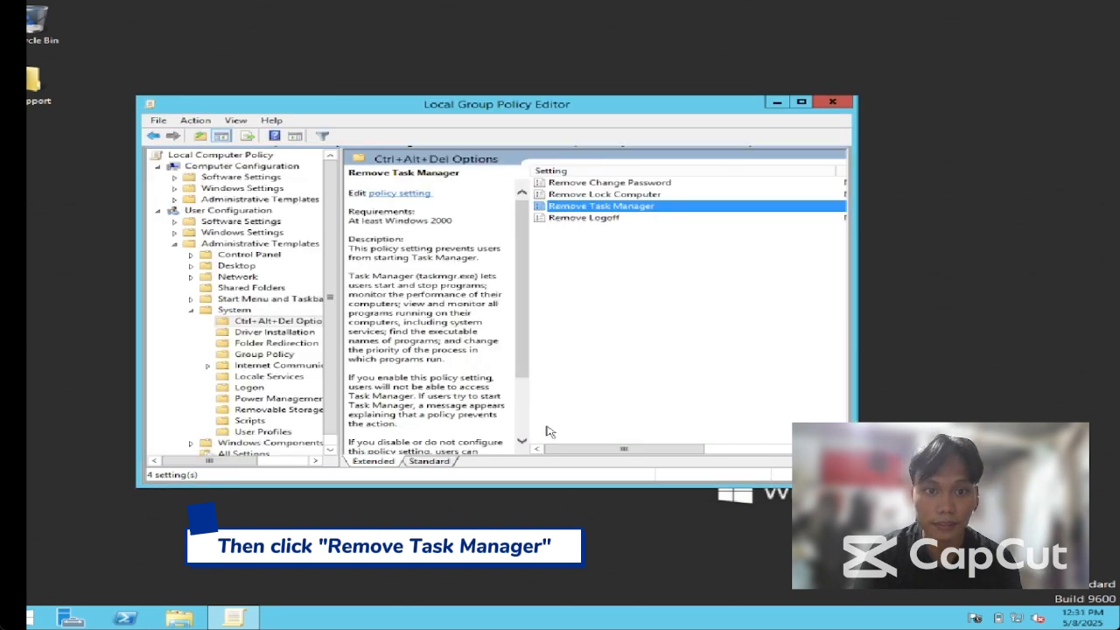